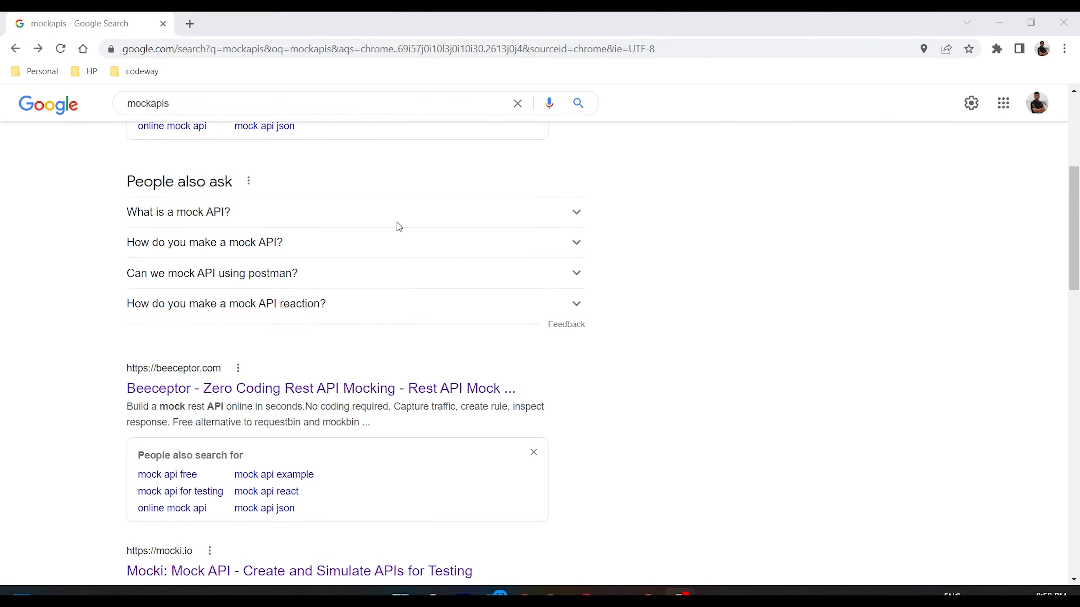
- Open the Beeceptor REST API mocking search result in a separate browser tab
scroll(399, 226, down, 2)
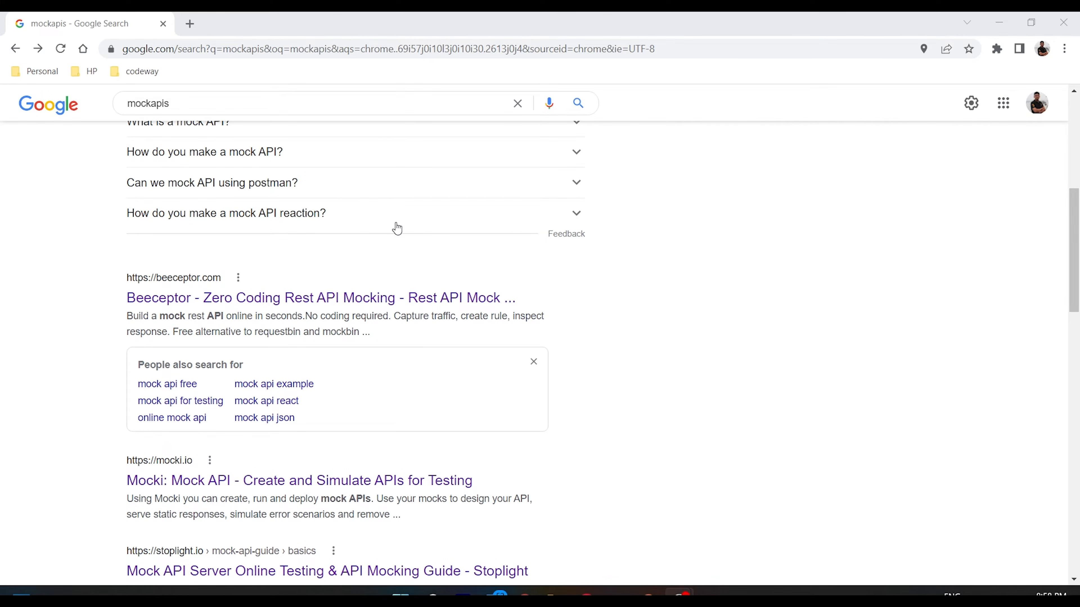
middle_click(310, 301)
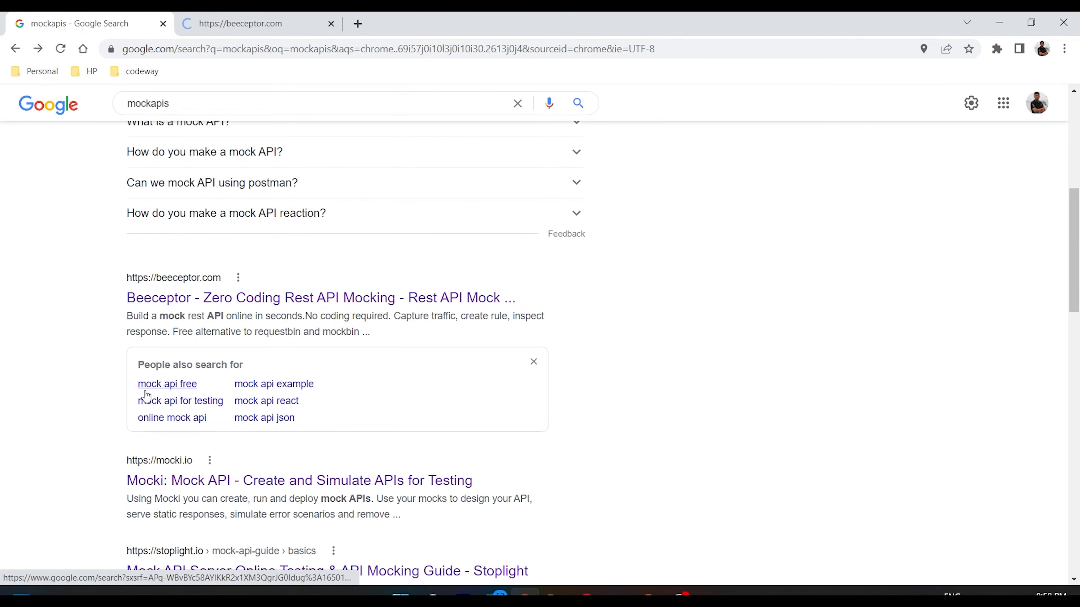
scroll(146, 396, down, 3)
- Search Google for "mock server" in place of the current query
scroll(191, 247, up, 10)
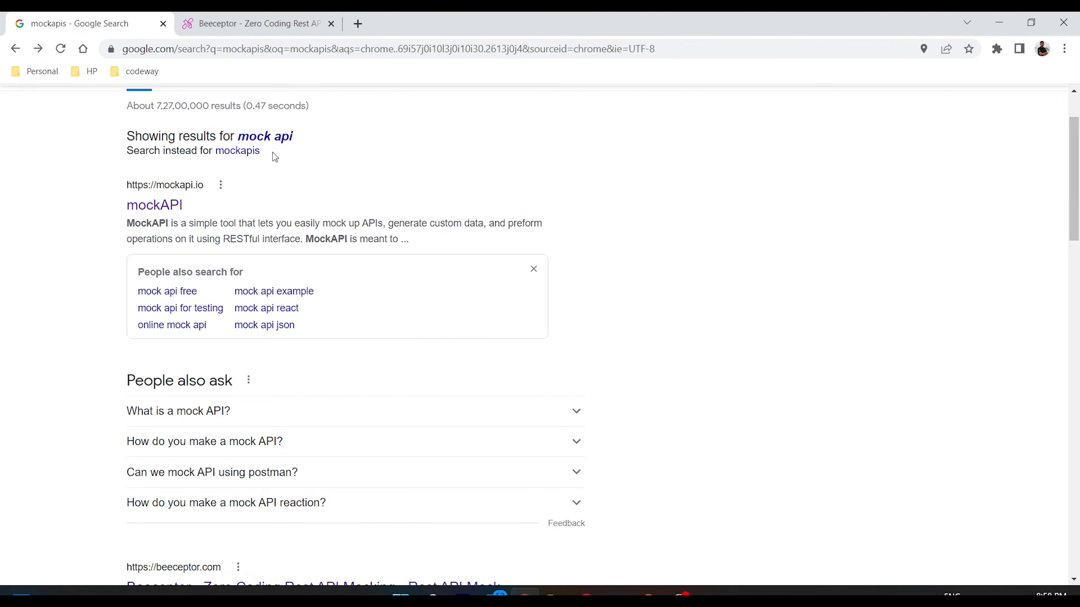
double_click(236, 121)
text(mo)
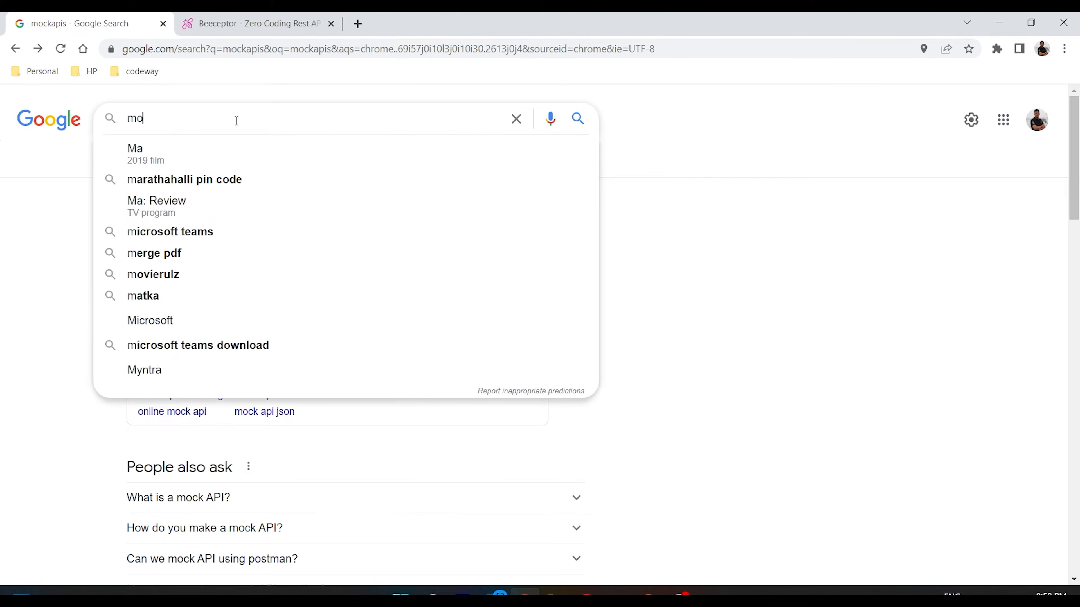
text(ckse rver)
key(Return)
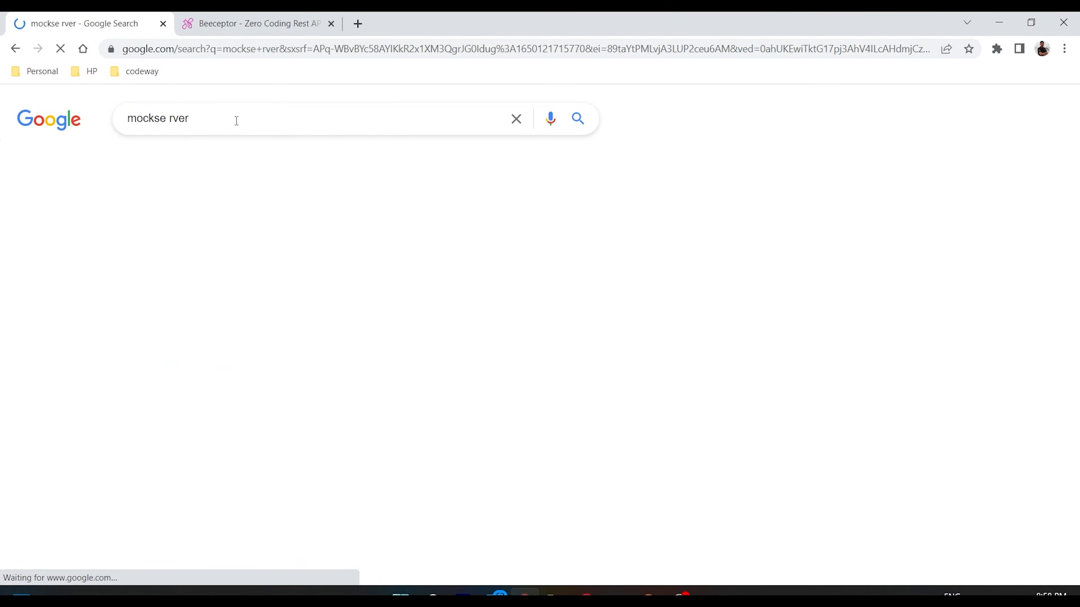
- Open the MockServer website from the search results in its own tab and view it
click(297, 228)
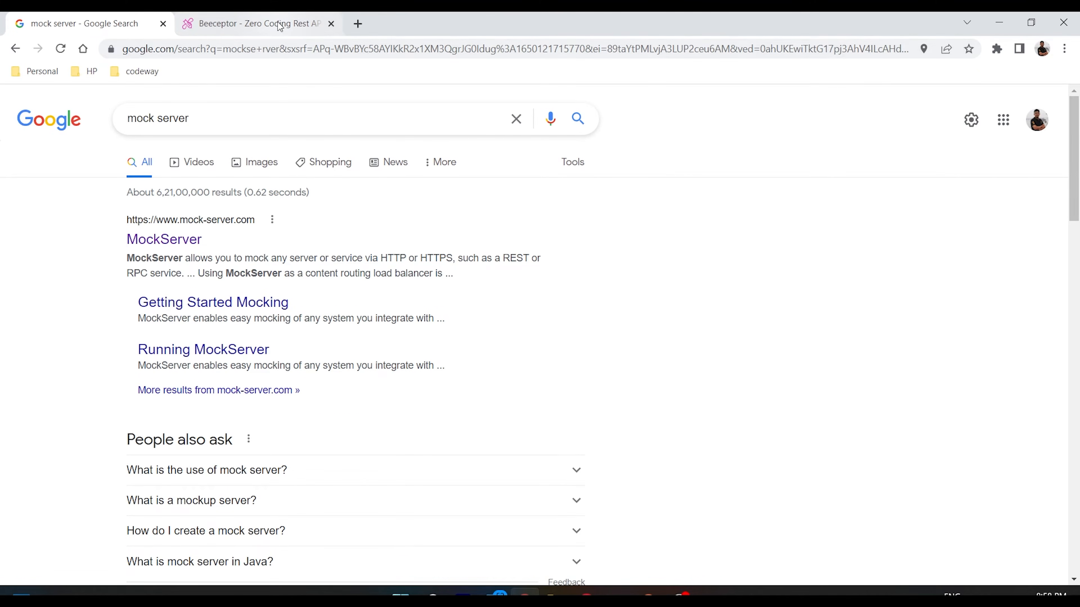
middle_click(174, 246)
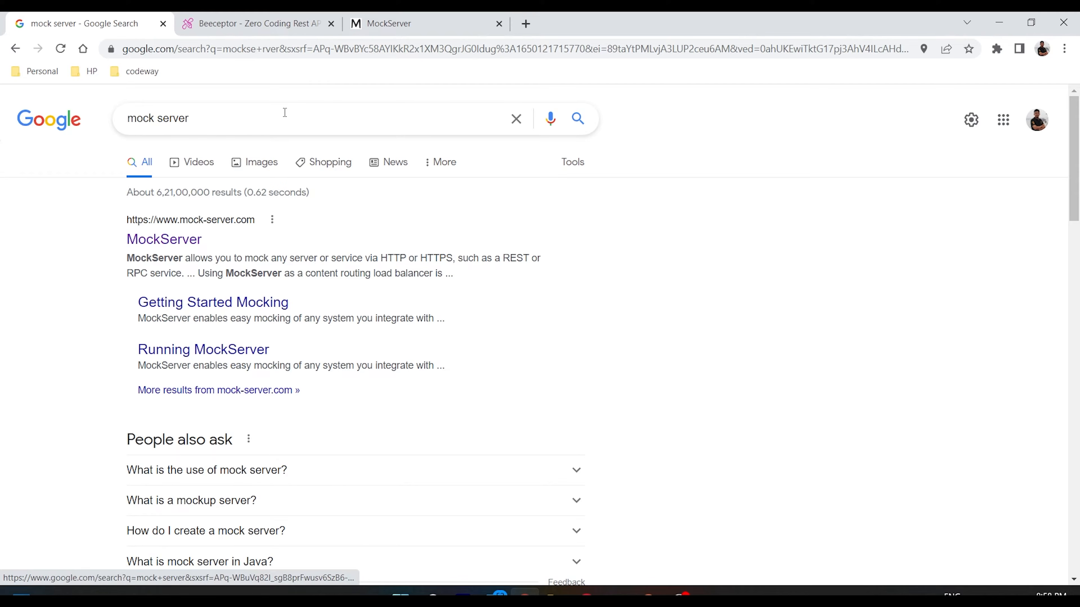
click(416, 17)
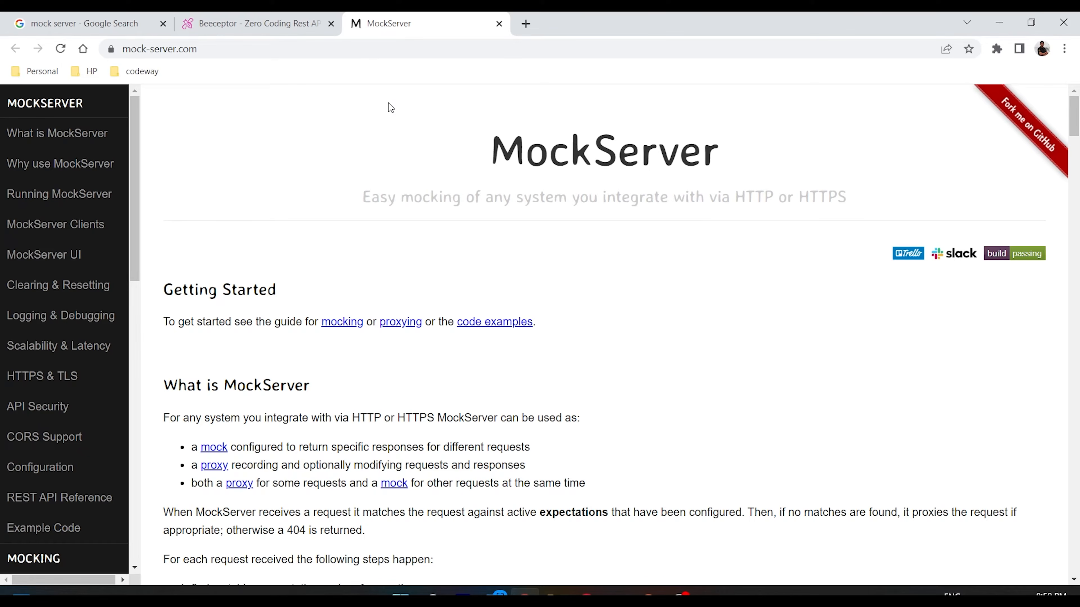
- Examine Beeceptor's pricing plans and compare the service with the MockServer site
key(ctrl+shift+Tab)
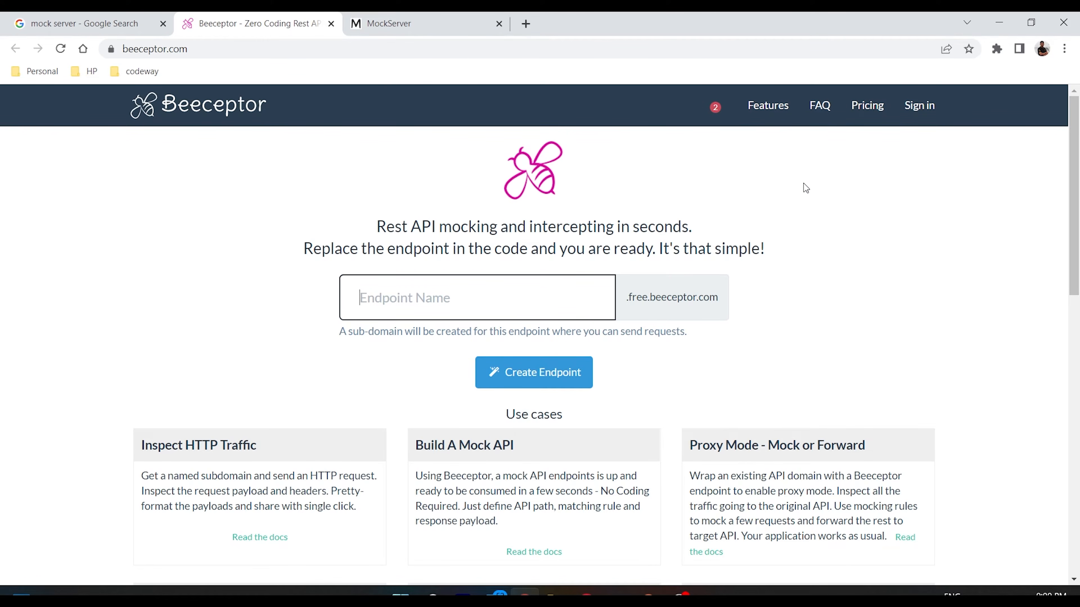
click(867, 105)
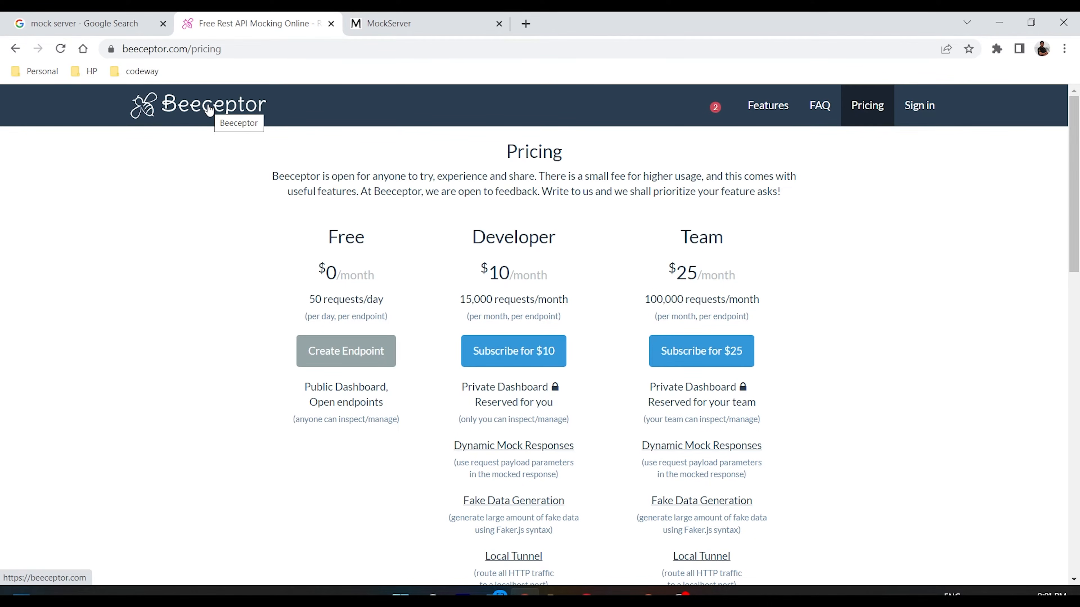
click(451, 17)
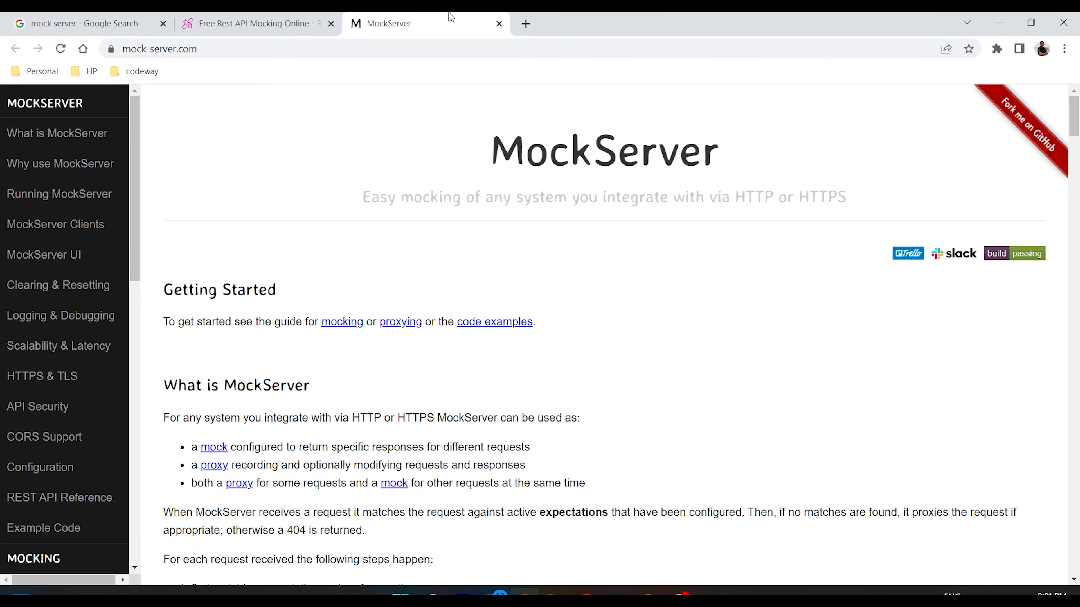
click(240, 19)
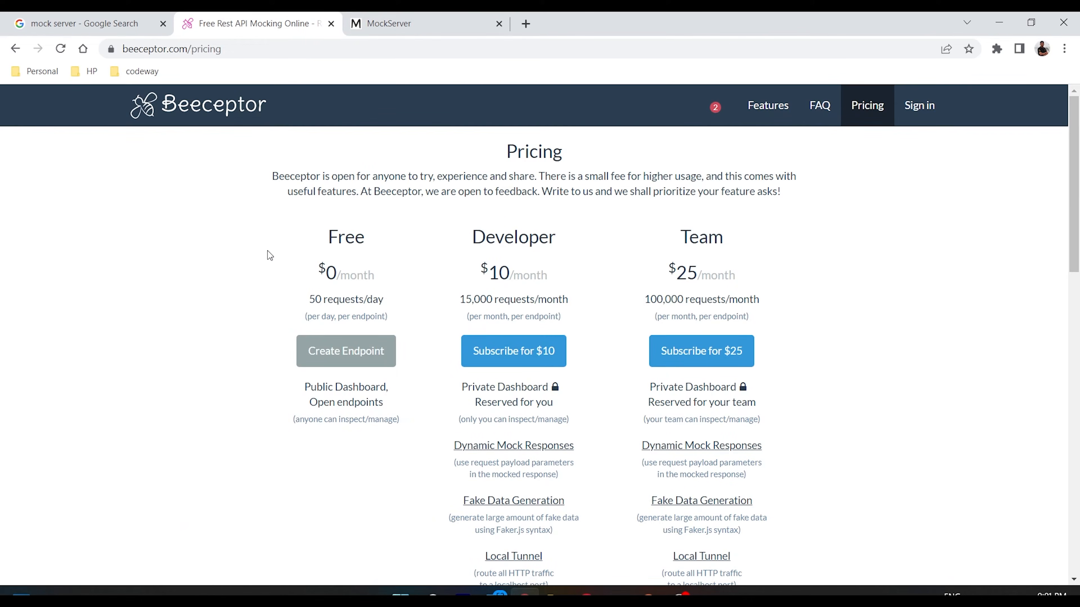
- Return to the Beeceptor home page and create a free endpoint named oyekool
click(194, 119)
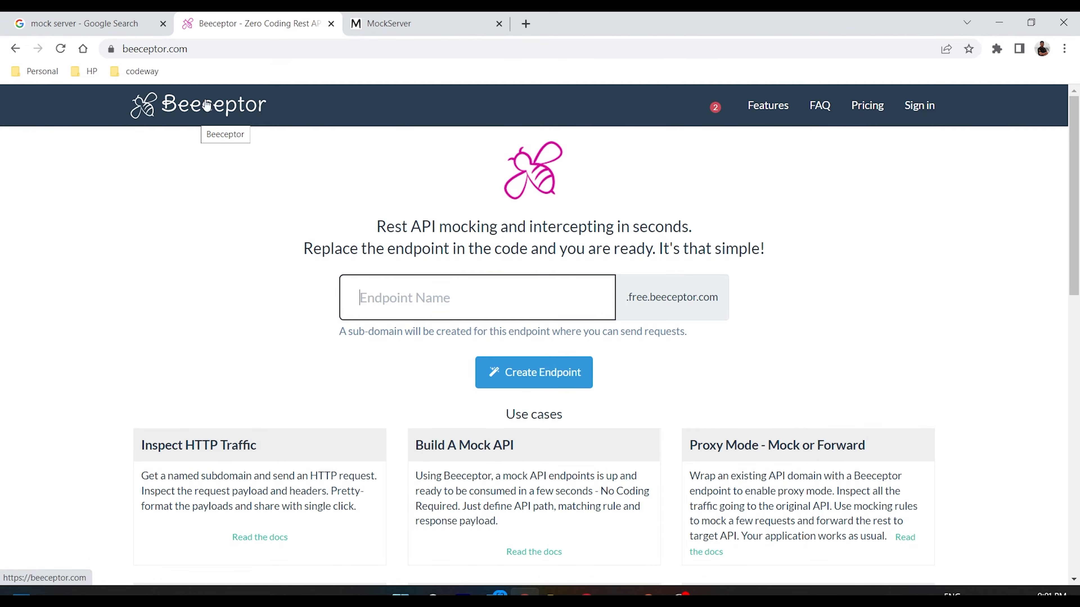
click(388, 24)
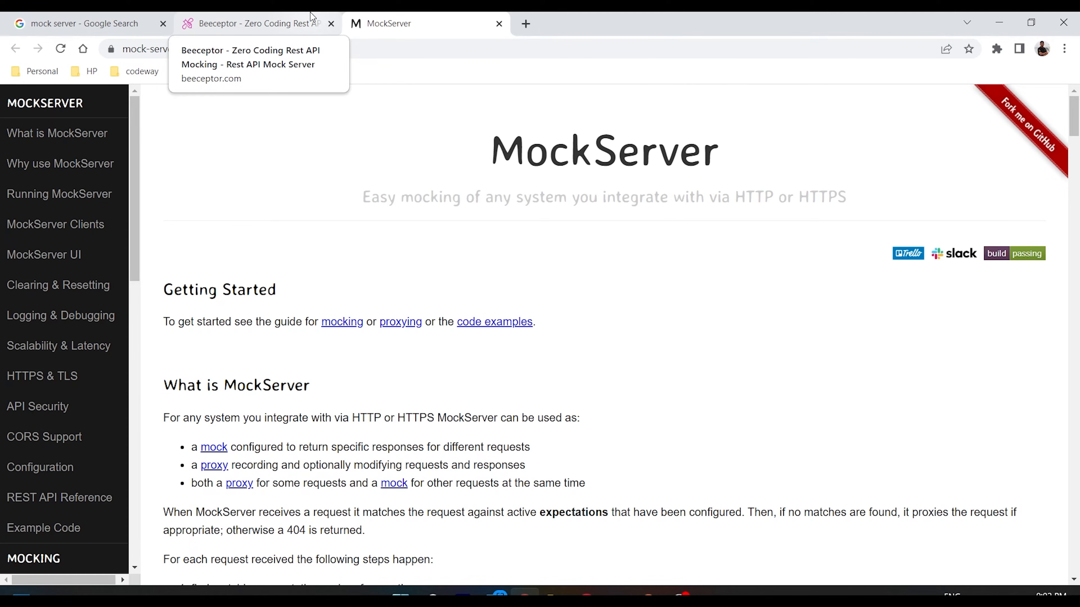
click(312, 18)
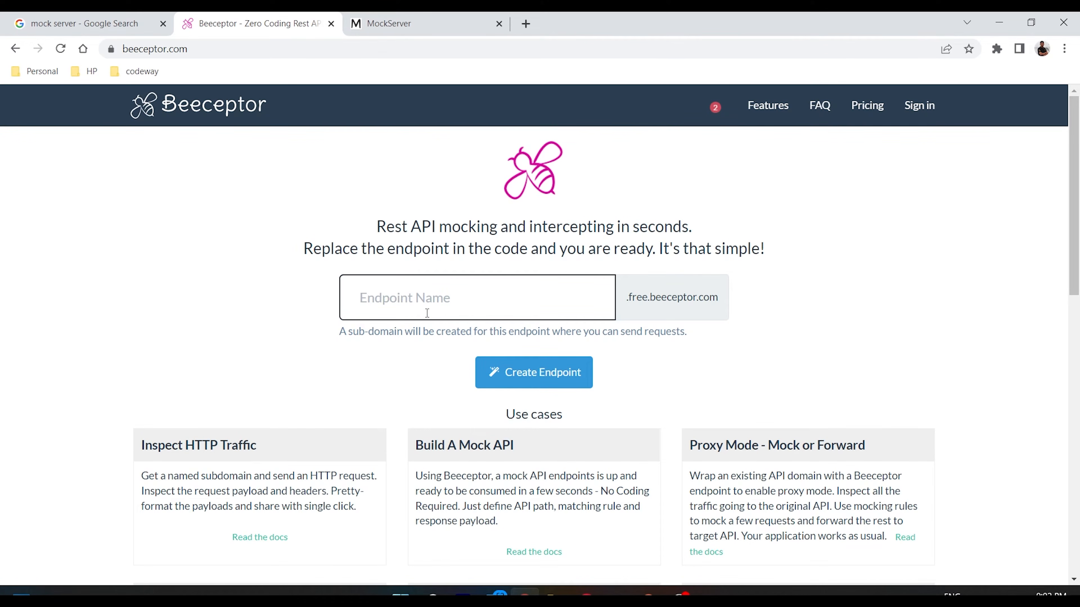
text(oyekool)
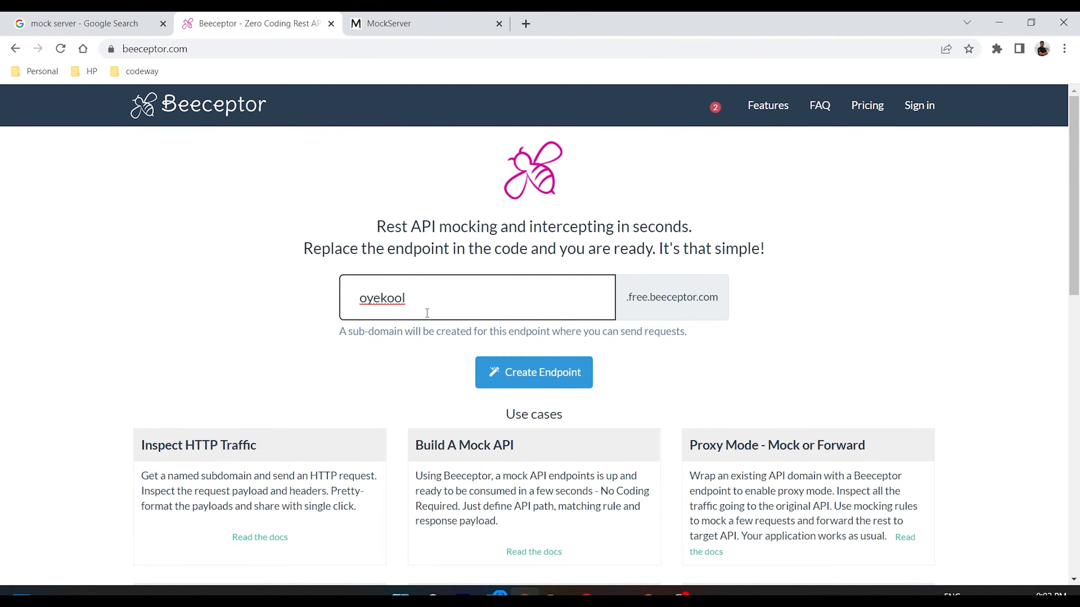
click(531, 382)
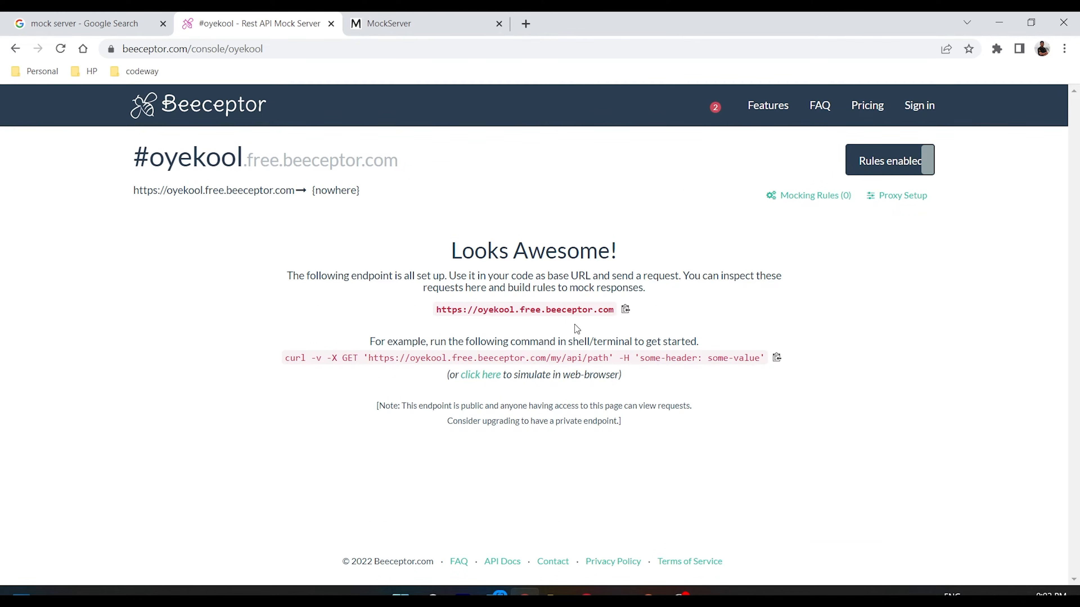
- Copy the new endpoint's base URL, load it in a new browser tab and highlight the response text
click(619, 314)
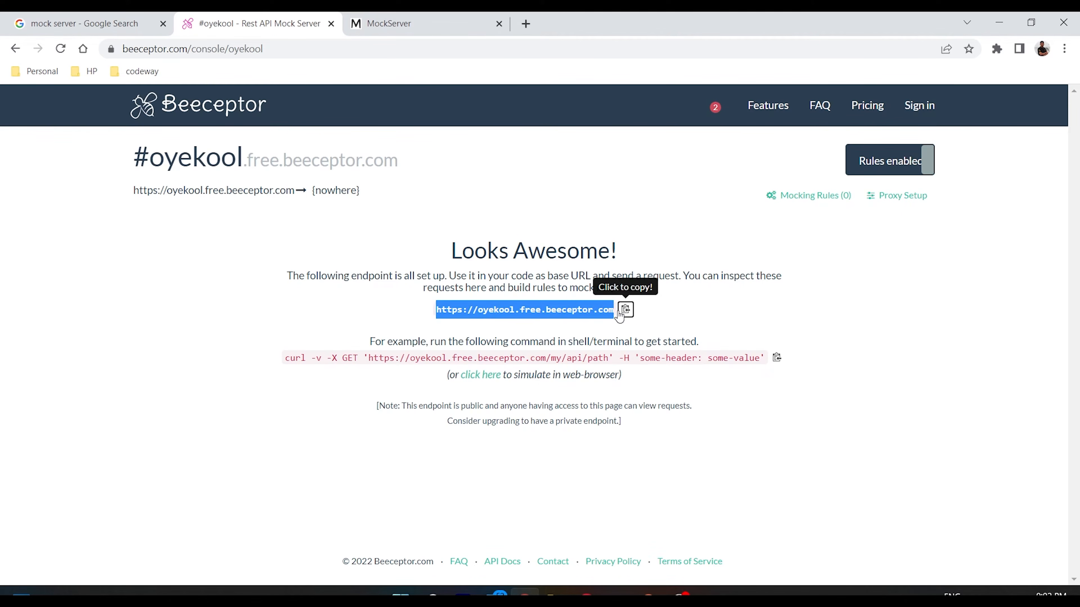
click(534, 16)
key(ctrl+v)
key(Return)
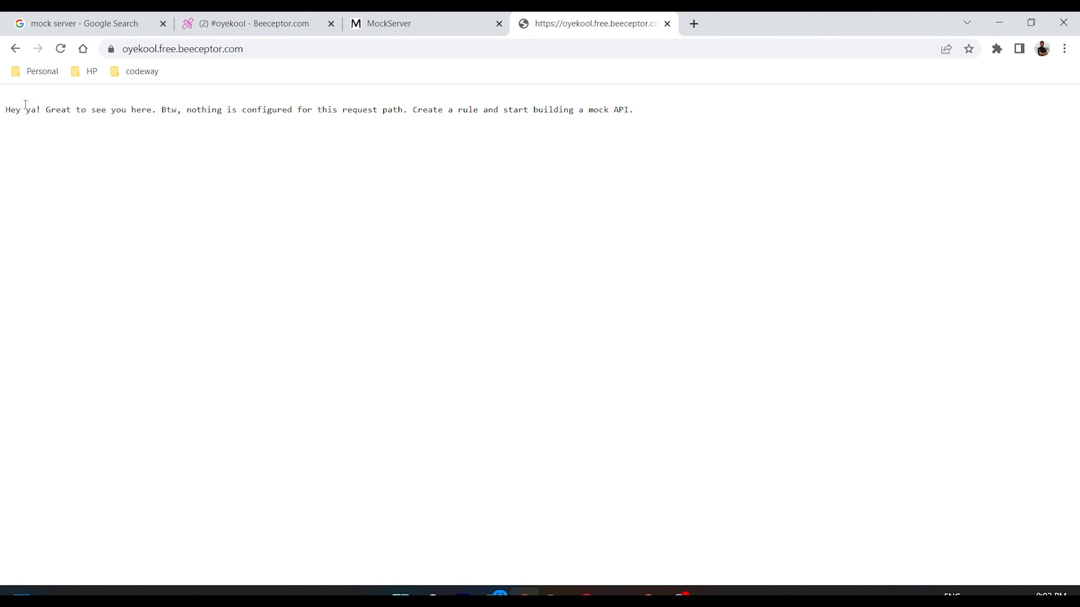
drag(37, 110, 553, 106)
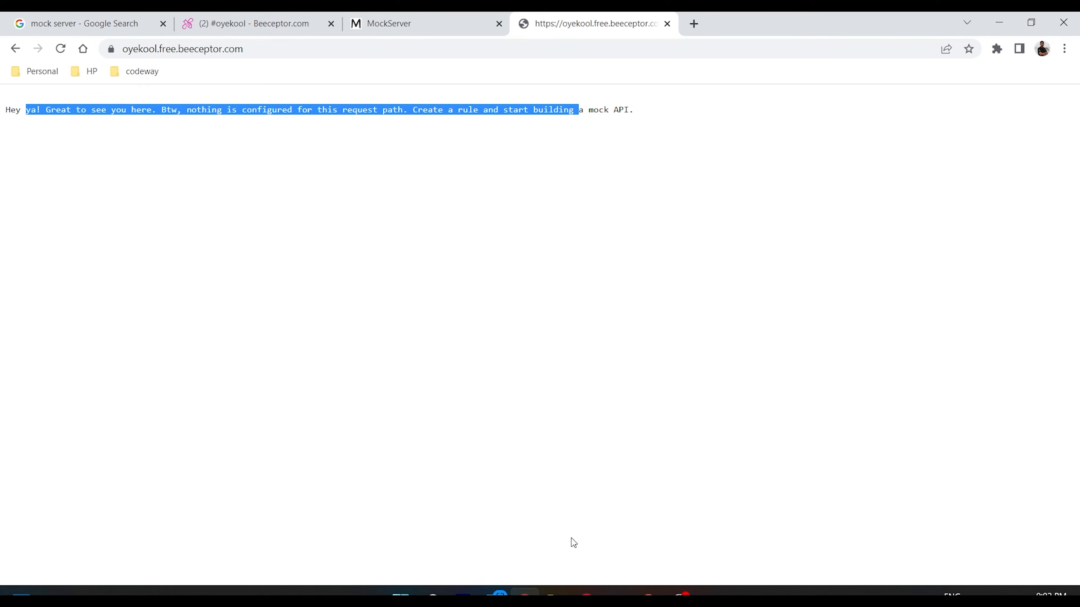
click(655, 594)
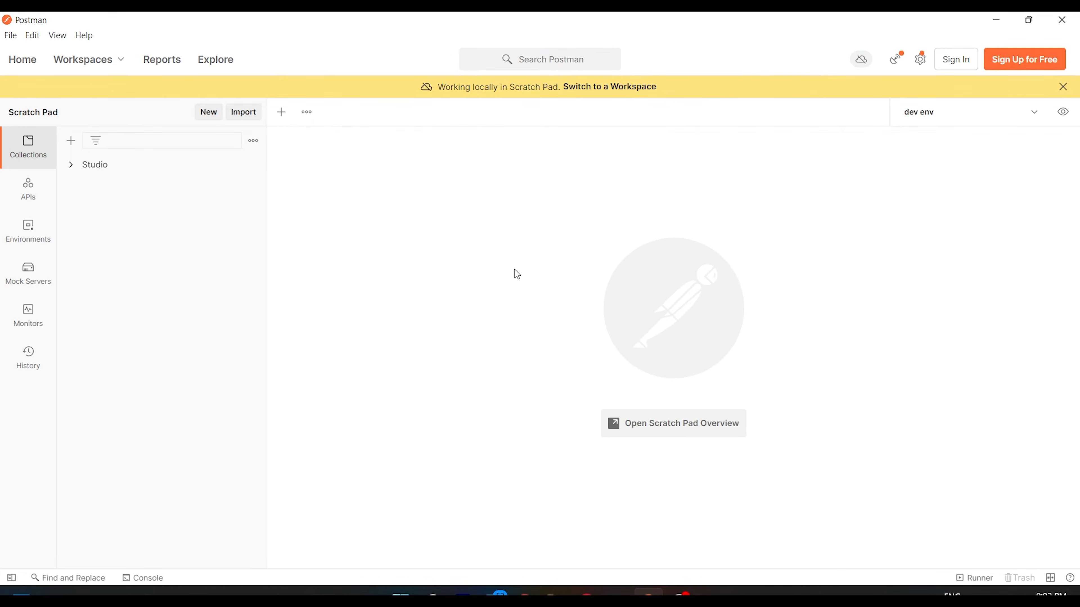
click(282, 112)
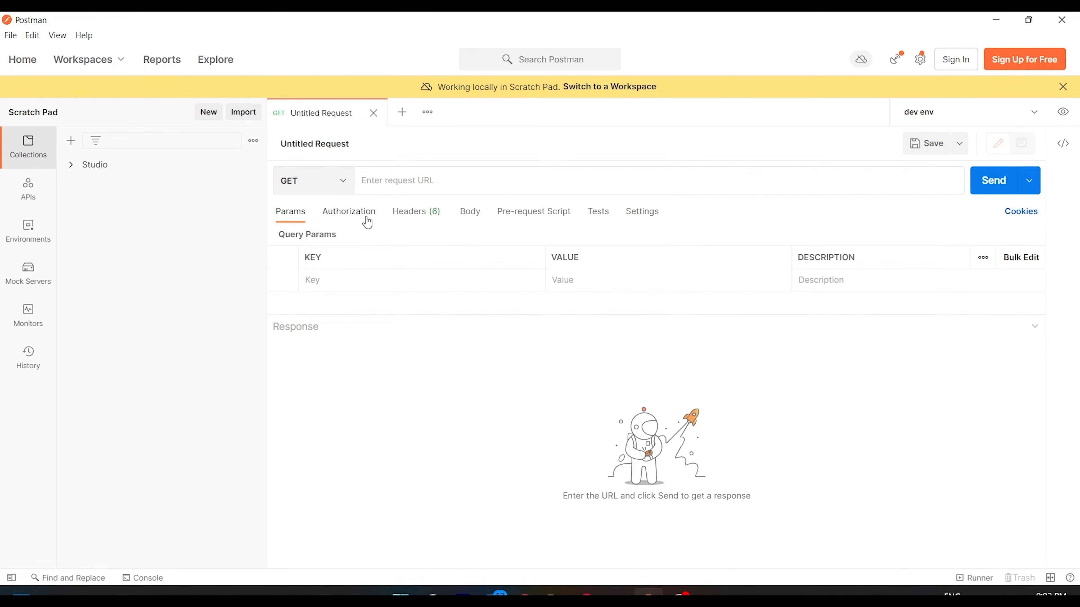
key(ctrl+v)
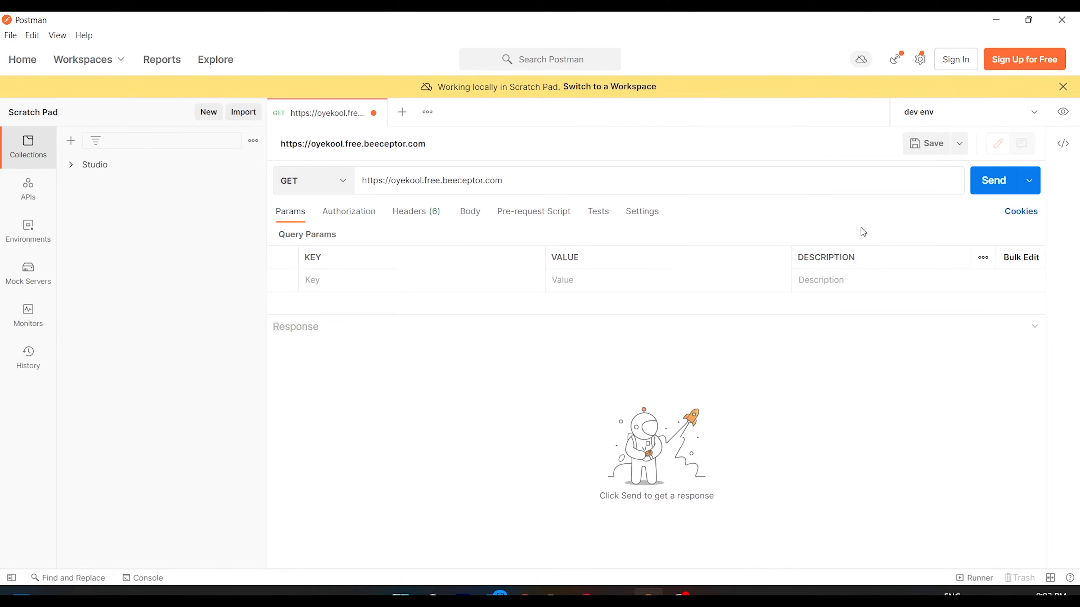
click(998, 188)
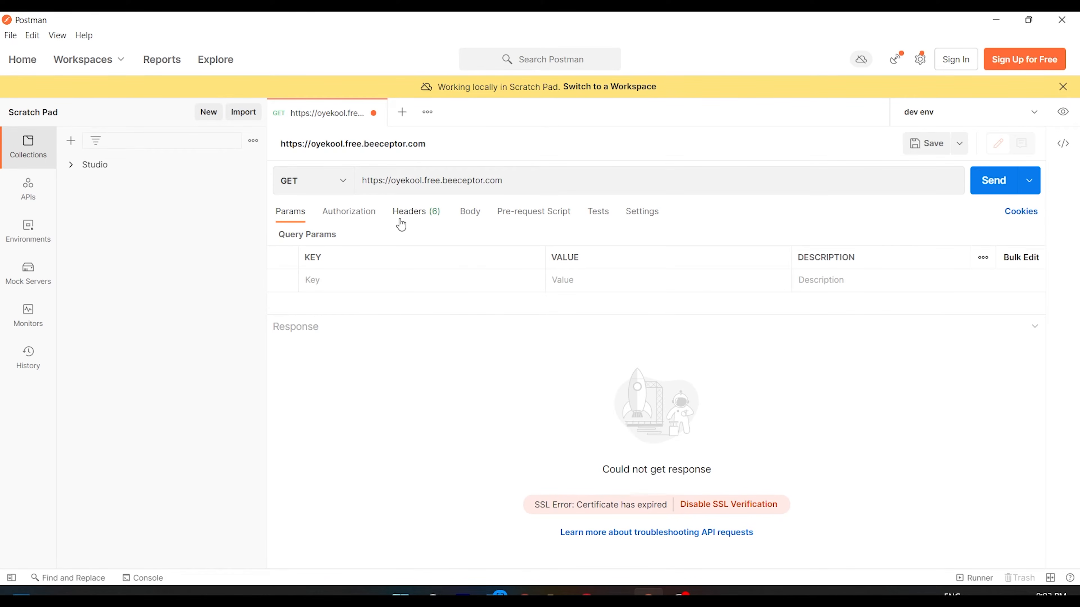
click(992, 186)
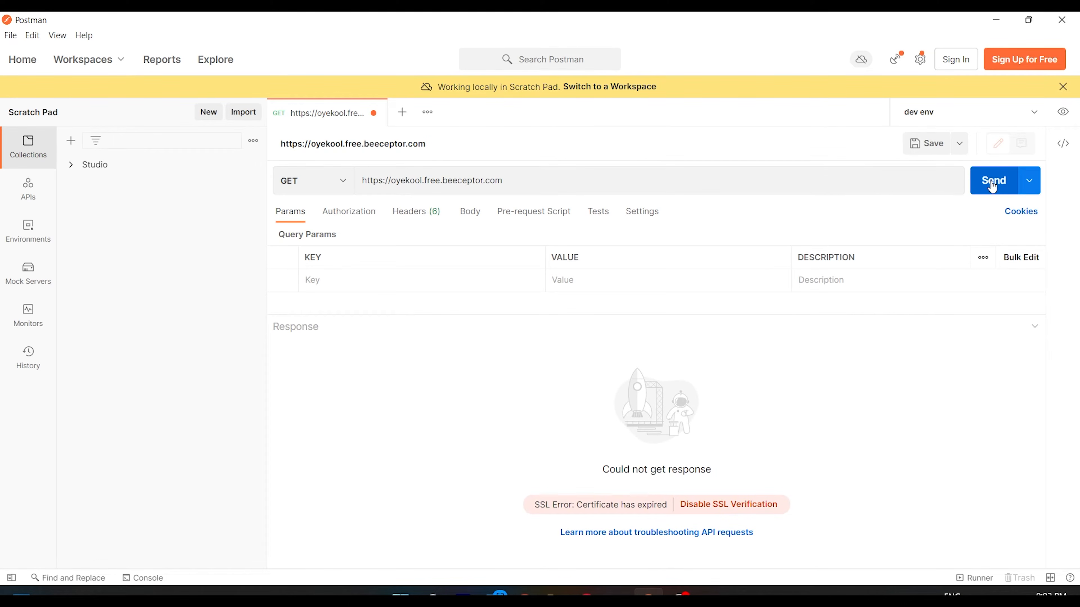
click(725, 510)
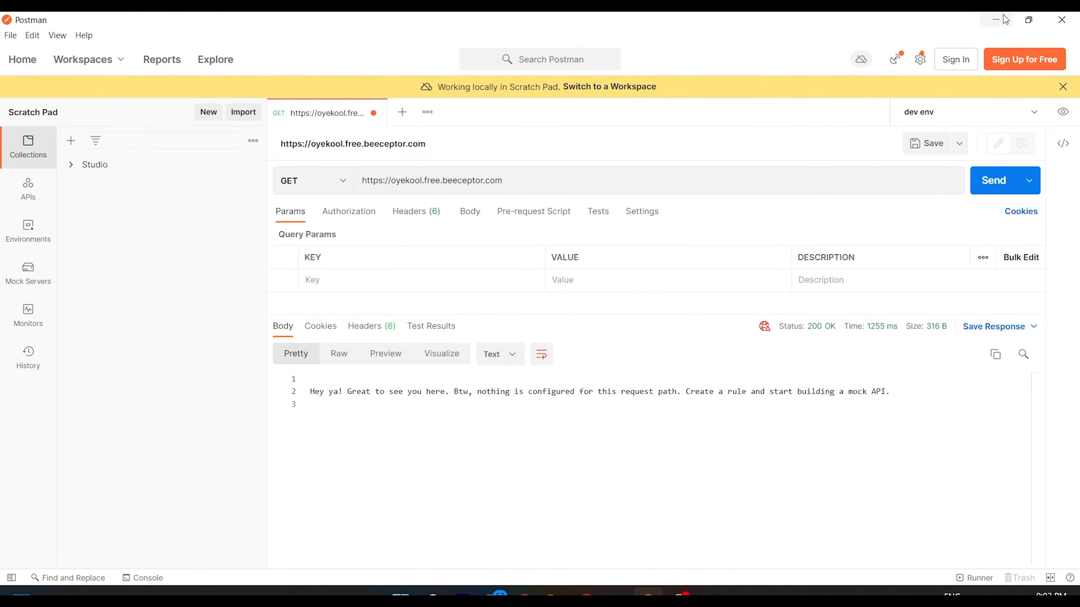
- Switch back to the browser's oyekool console in Beeceptor and inspect the details of the newest GET / request
click(996, 20)
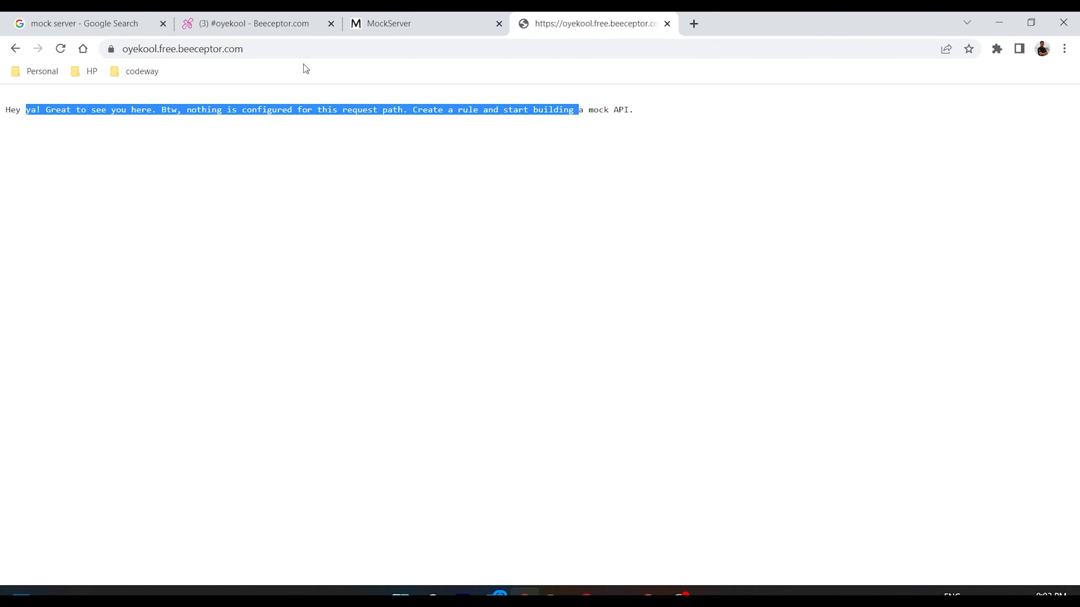
click(263, 19)
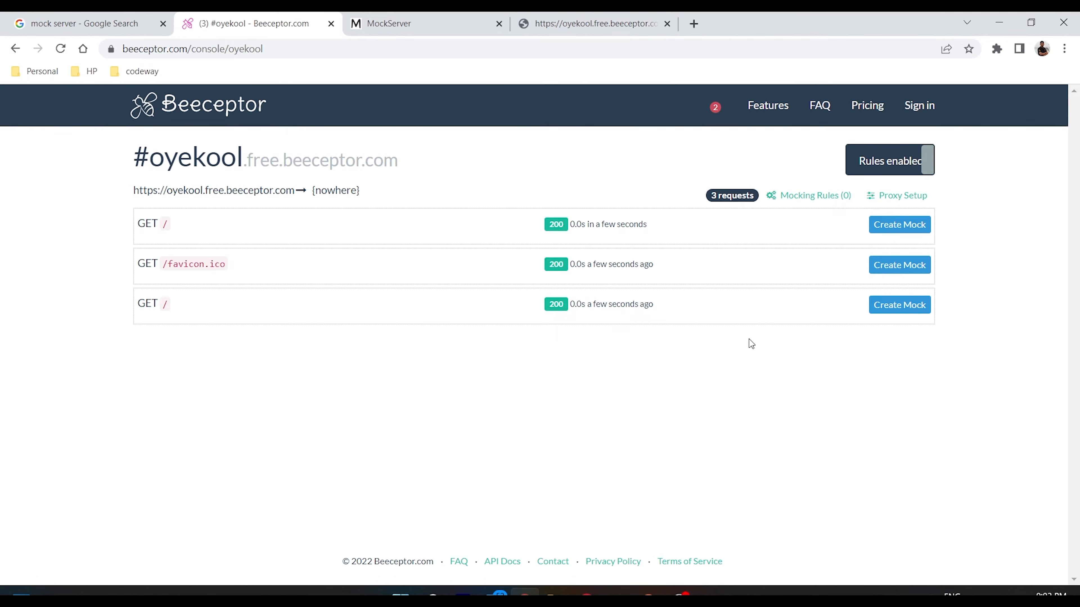
click(846, 243)
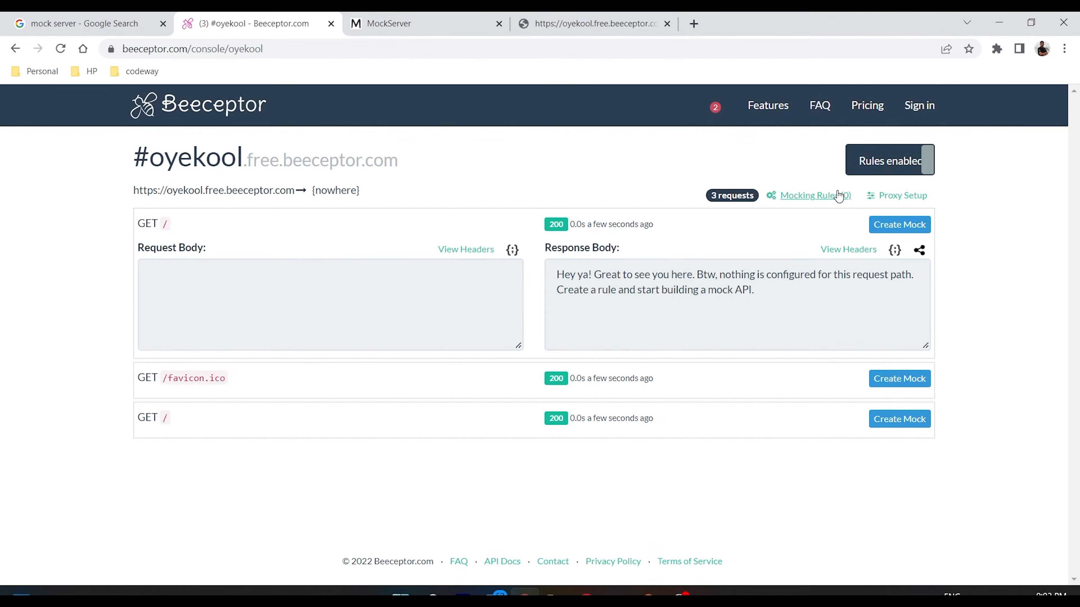
- Review the oyekool endpoint's proxy setup, including its endpoint and target domain settings, and close it without changes
click(894, 200)
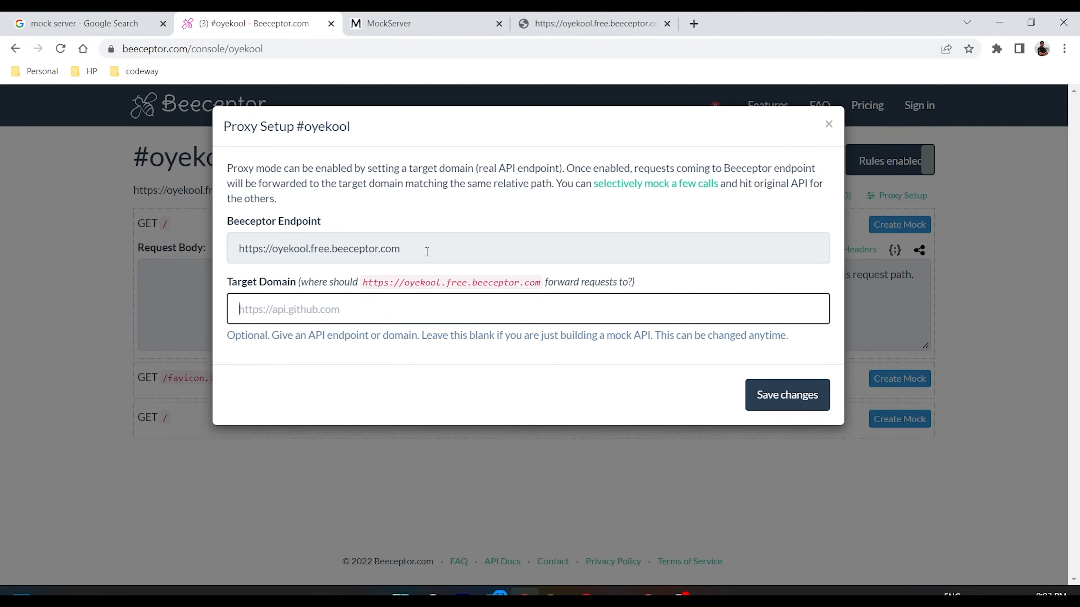
click(280, 247)
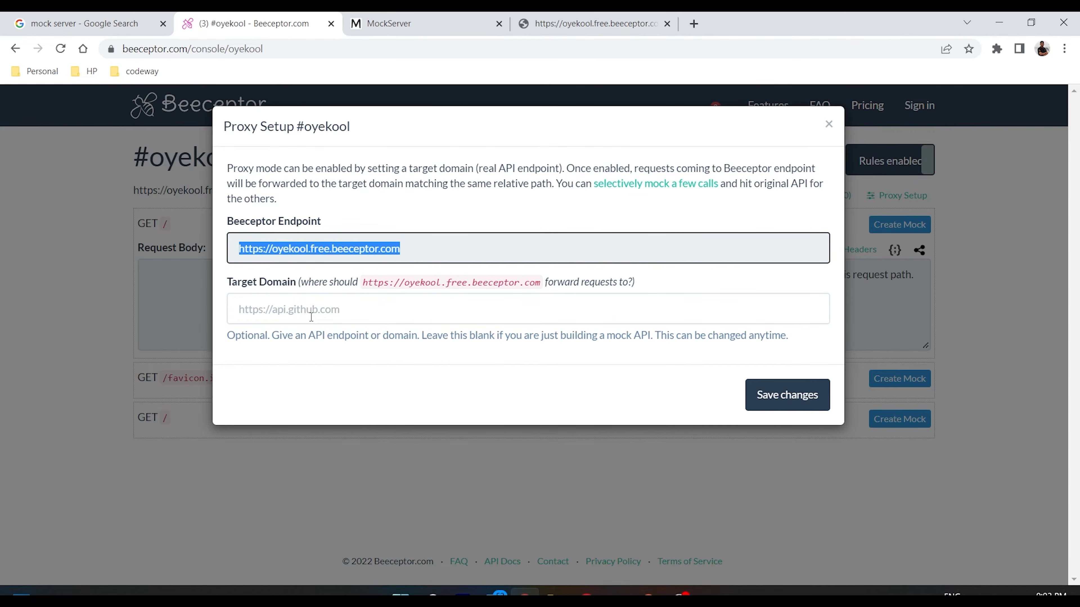
click(828, 127)
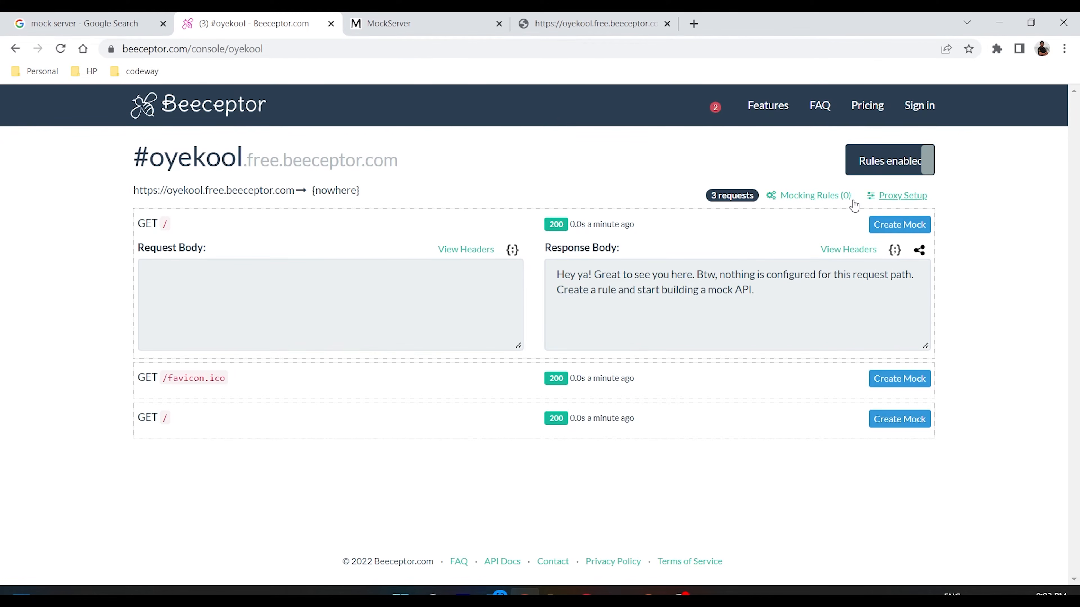
- Open the endpoint's mocking rules and examine how rules are enabled and disabled
click(800, 197)
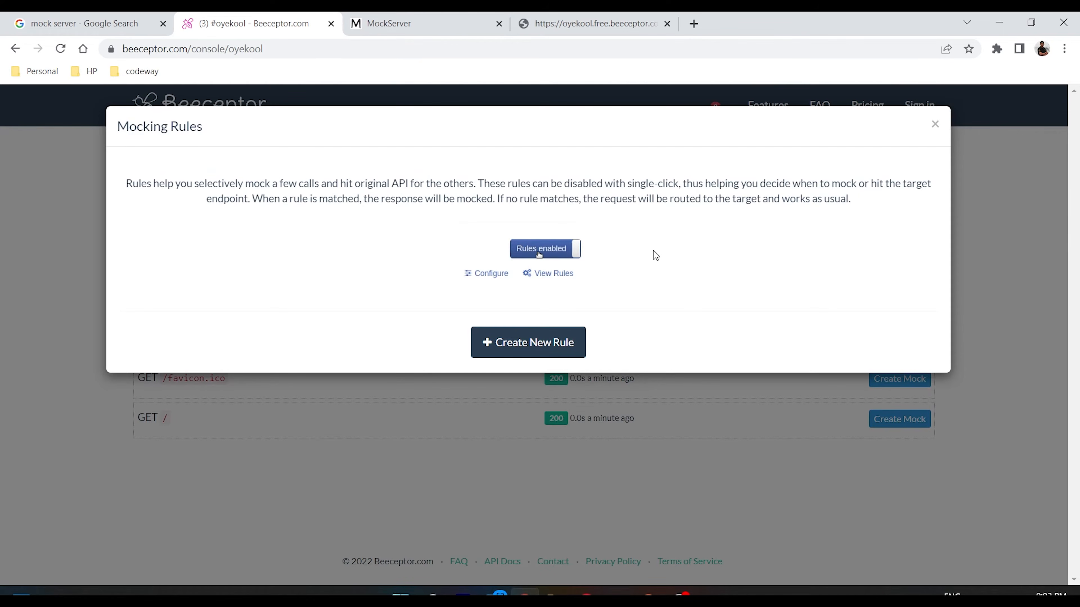
click(552, 250)
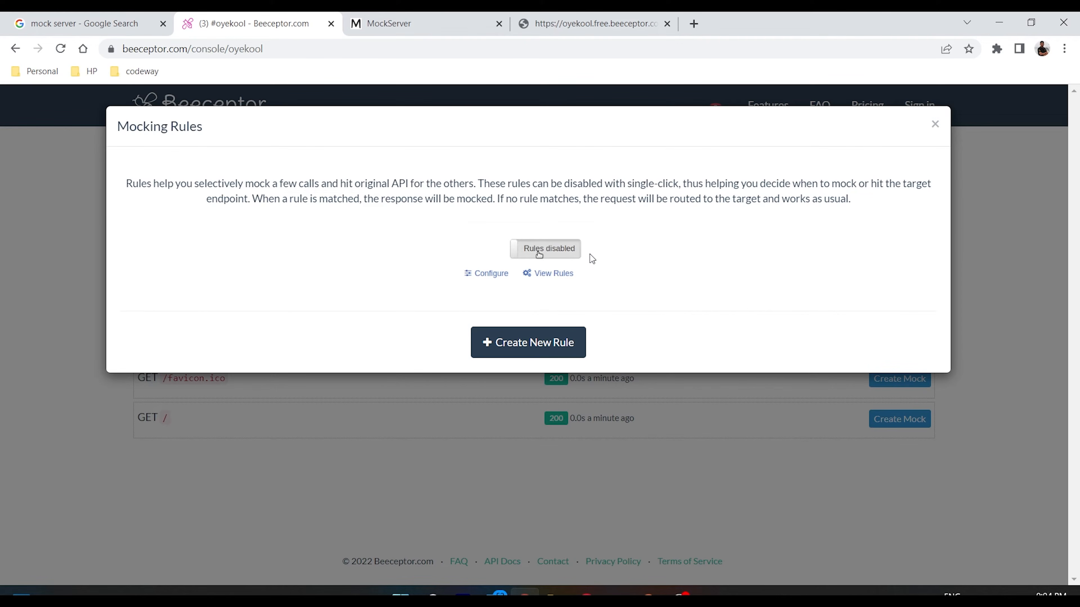
click(539, 251)
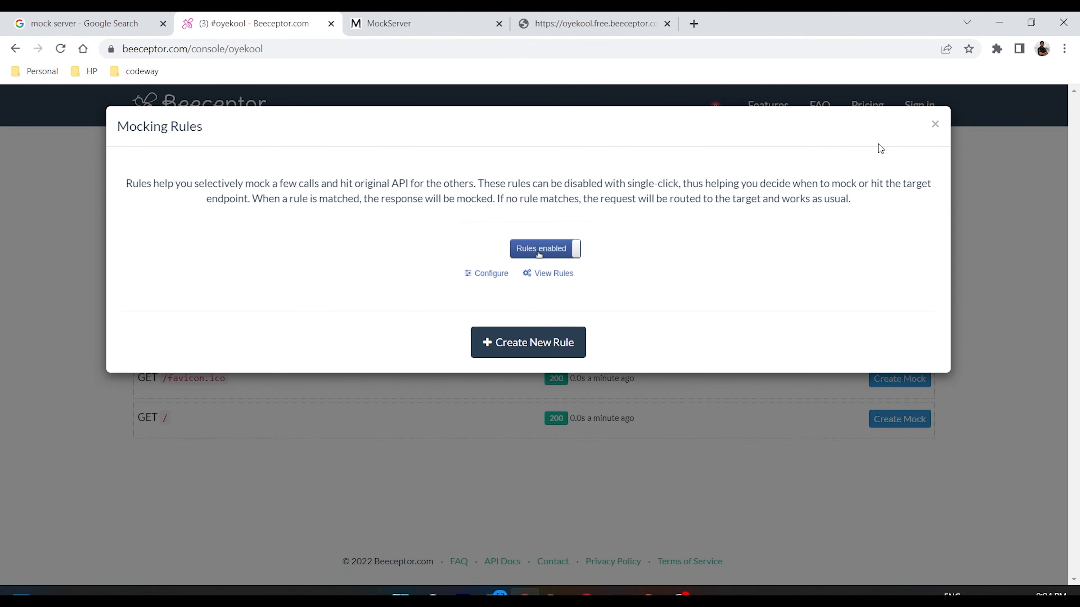
- Create a new mocking rule for GET / and replace its response body with "Subscribe Oyekool."
click(528, 343)
scroll(322, 454, down, 2)
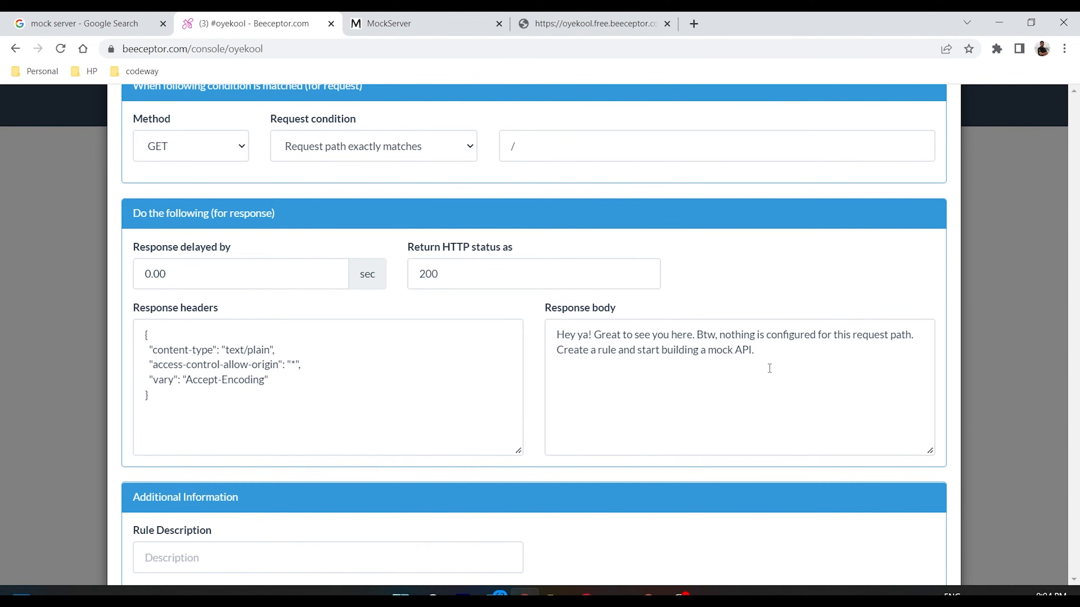
drag(769, 368, 517, 333)
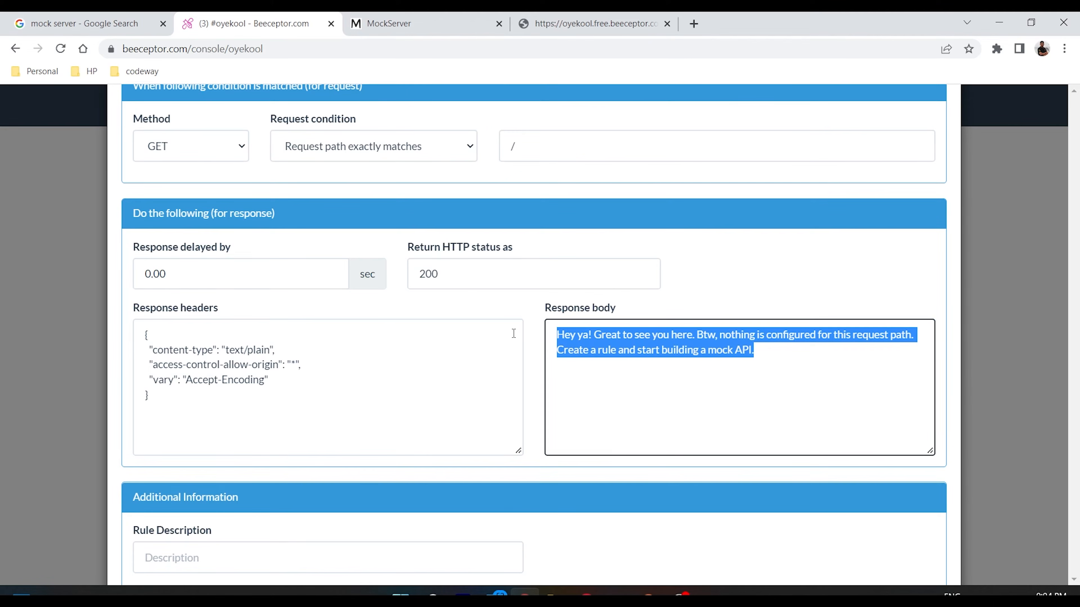
text(Subscribe)
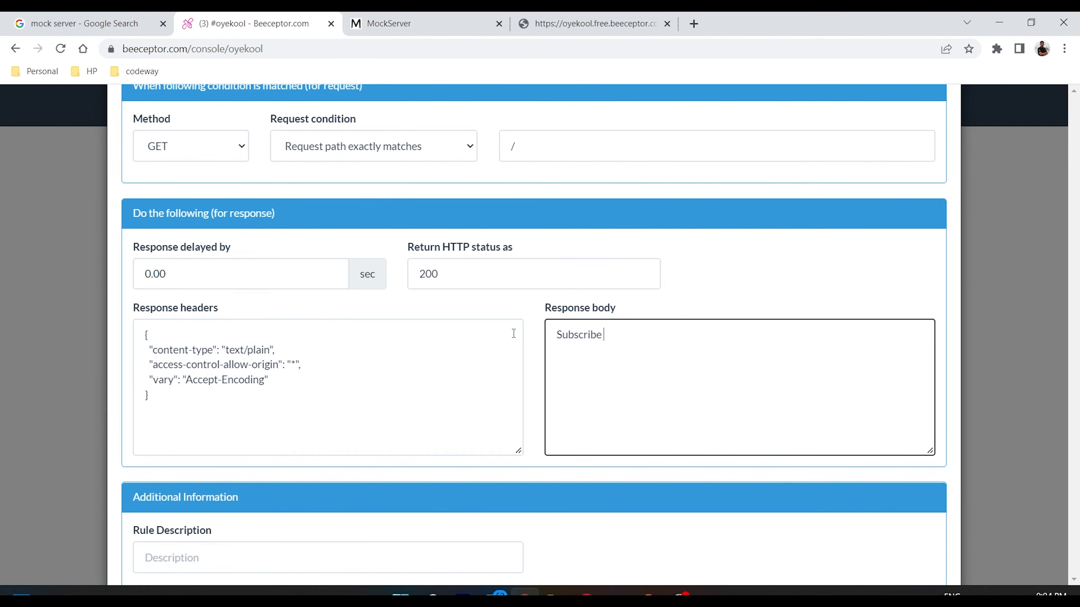
text( Oyekool)
- Open youtube.com in a new browser tab, search for oyekool, open the Oyekool channel and copy its URL
click(694, 24)
text(youtube.com)
key(Return)
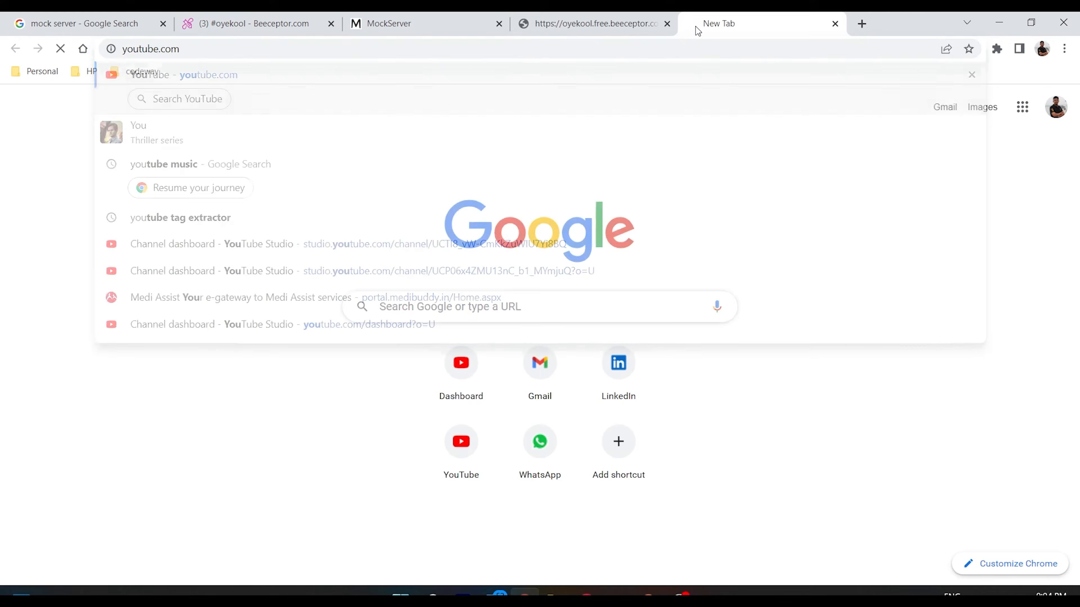
click(472, 101)
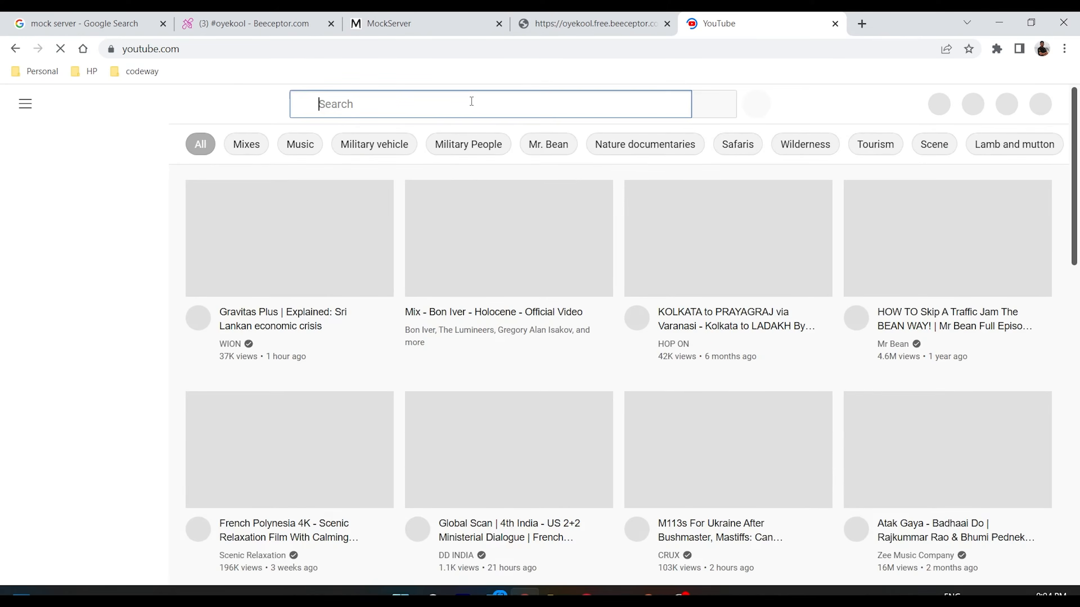
text(oye)
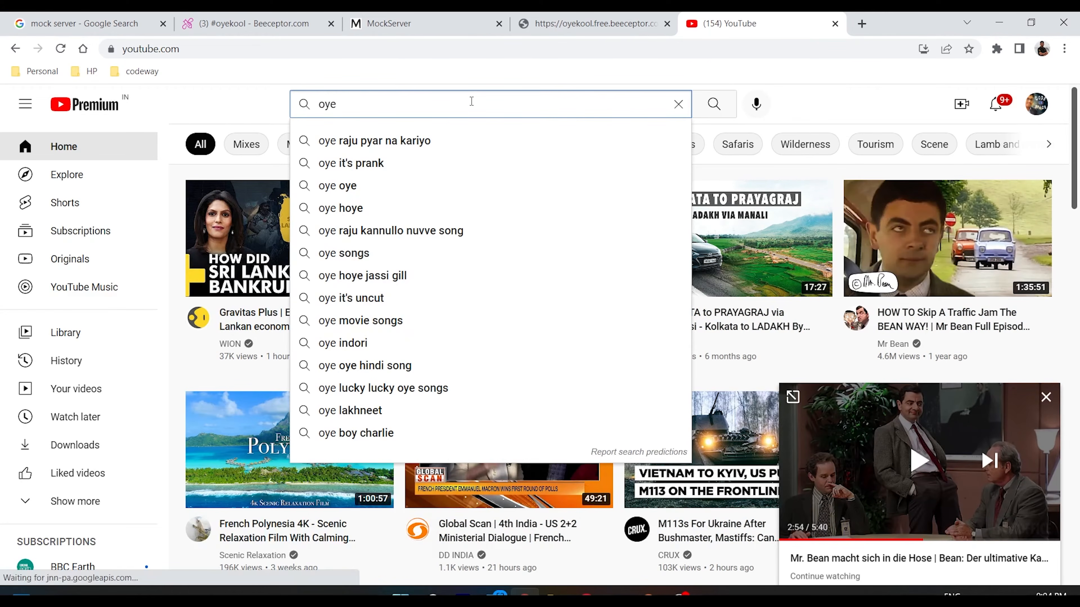
text(kool)
key(Return)
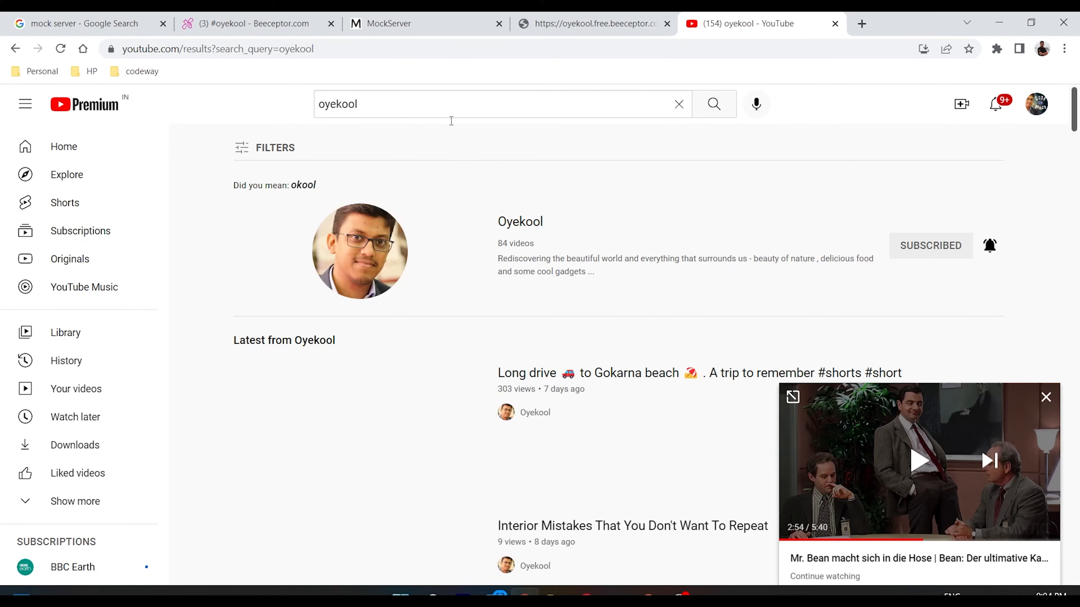
click(546, 223)
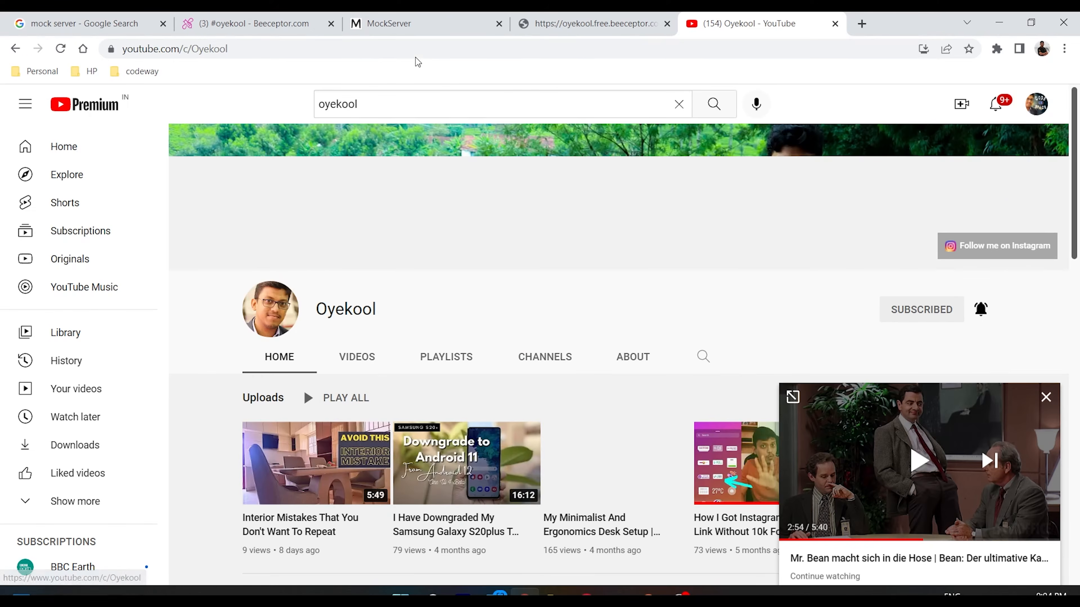
click(416, 50)
key(ctrl+c)
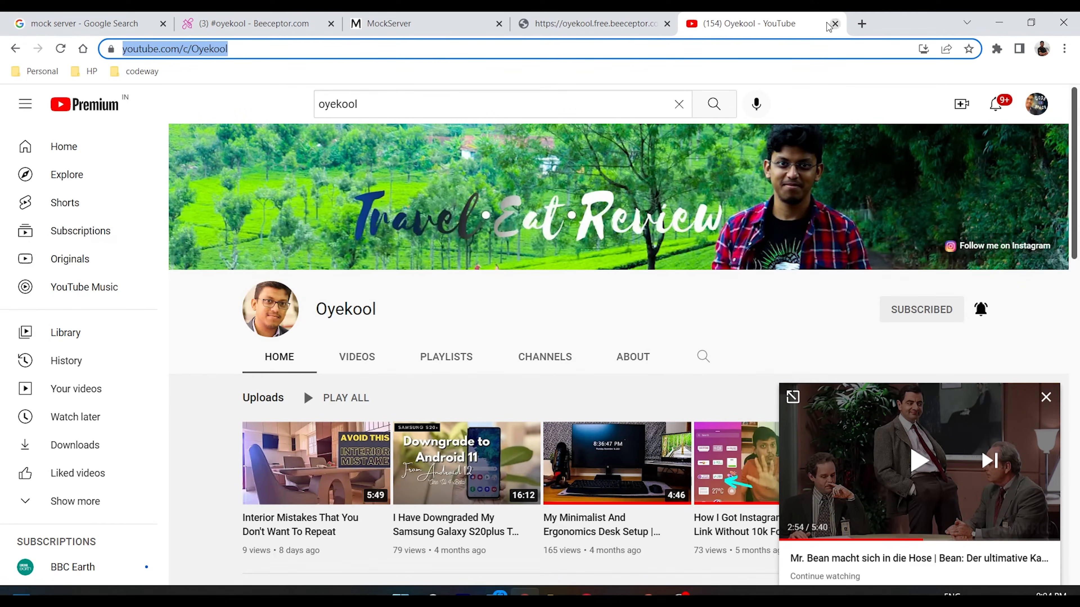
click(835, 24)
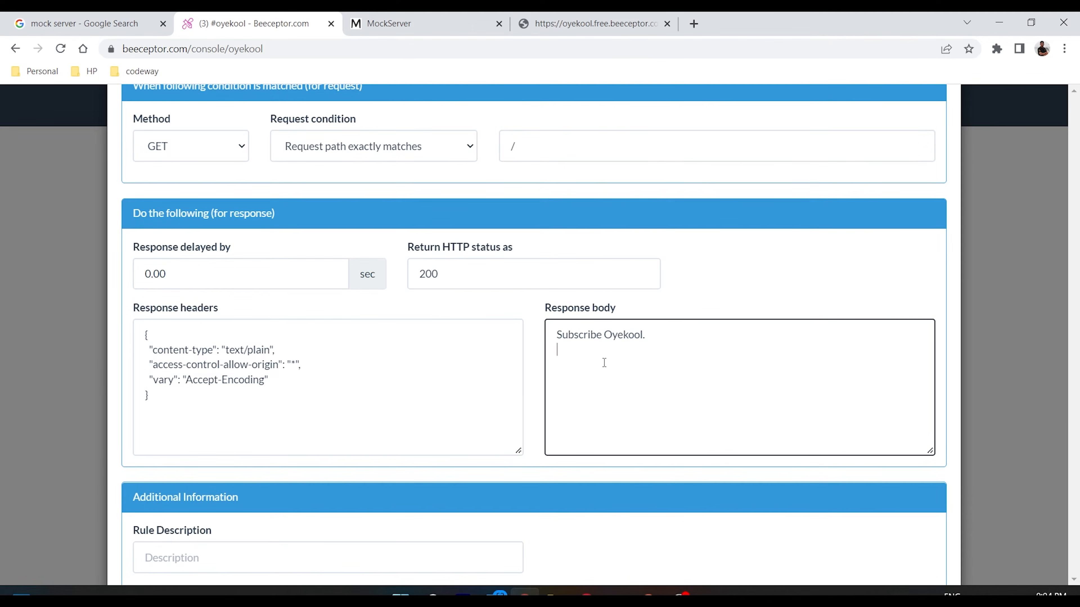
key(ctrl+v)
scroll(960, 429, down, 2)
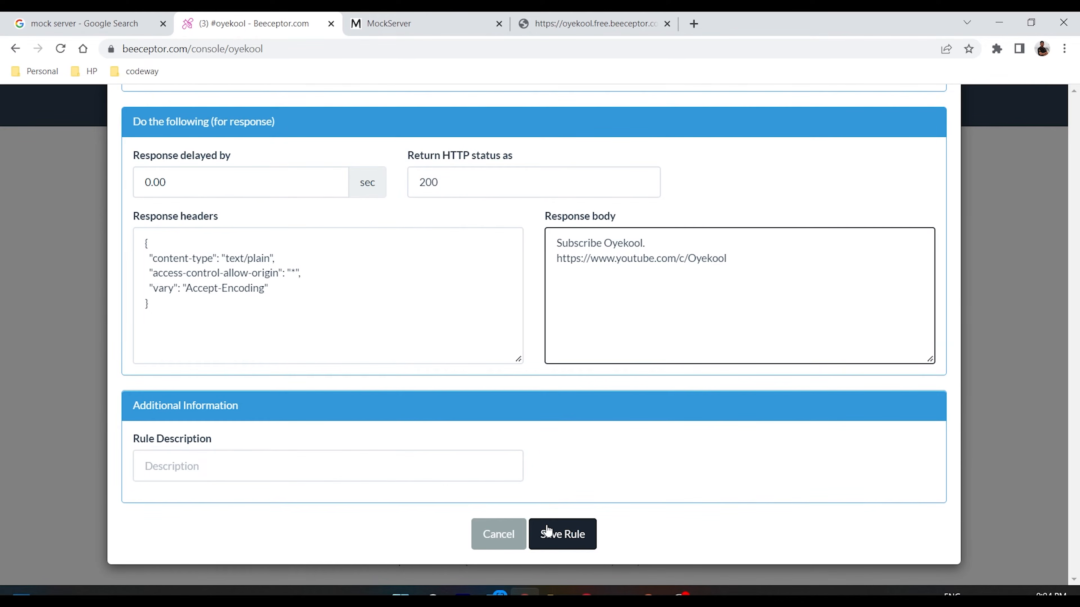
- Set the rule's response delay to 5.00 seconds and save the rule
scroll(547, 532, up, 4)
click(451, 360)
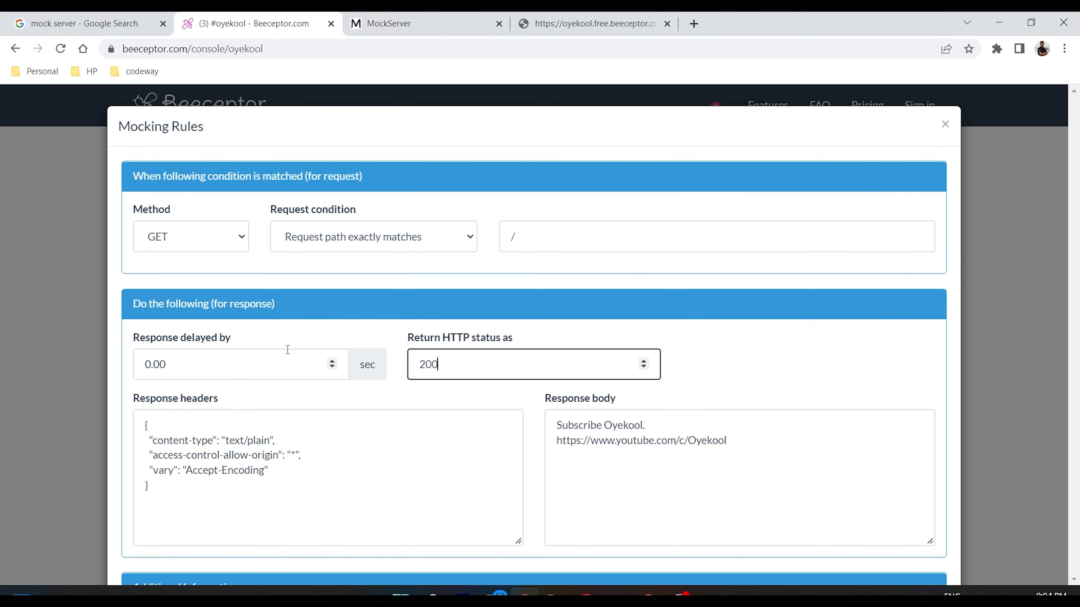
drag(174, 364, 156, 366)
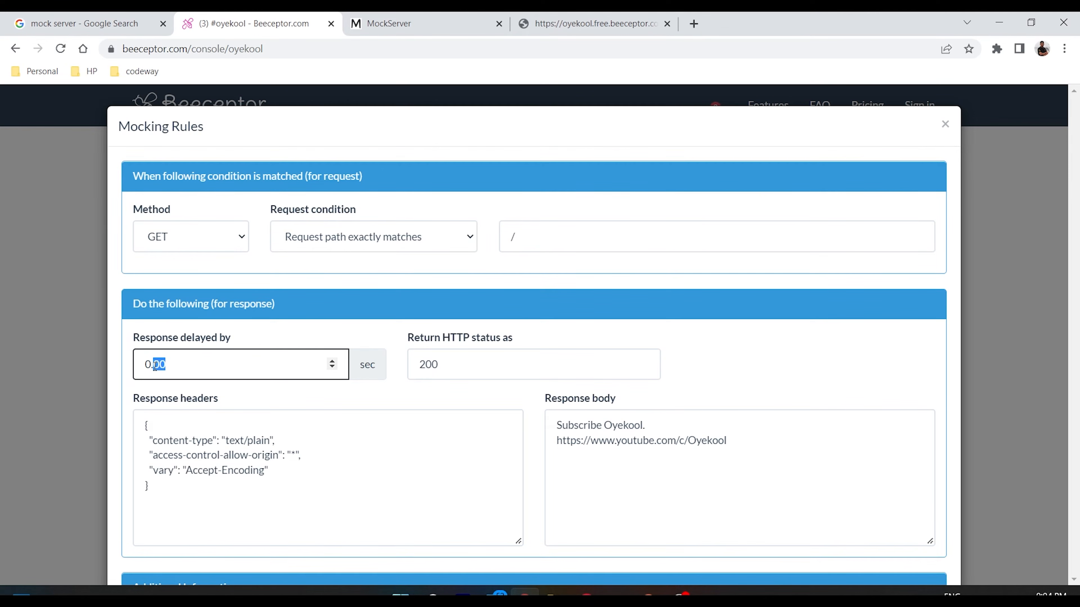
click(152, 366)
key(BackSpace)
text(5)
scroll(417, 333, down, 4)
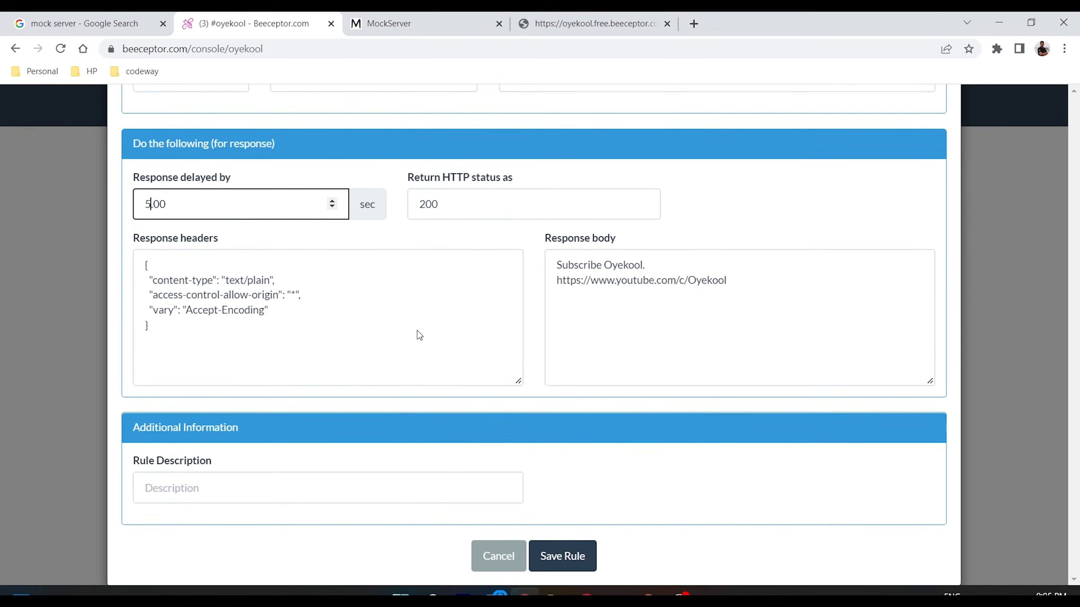
click(575, 534)
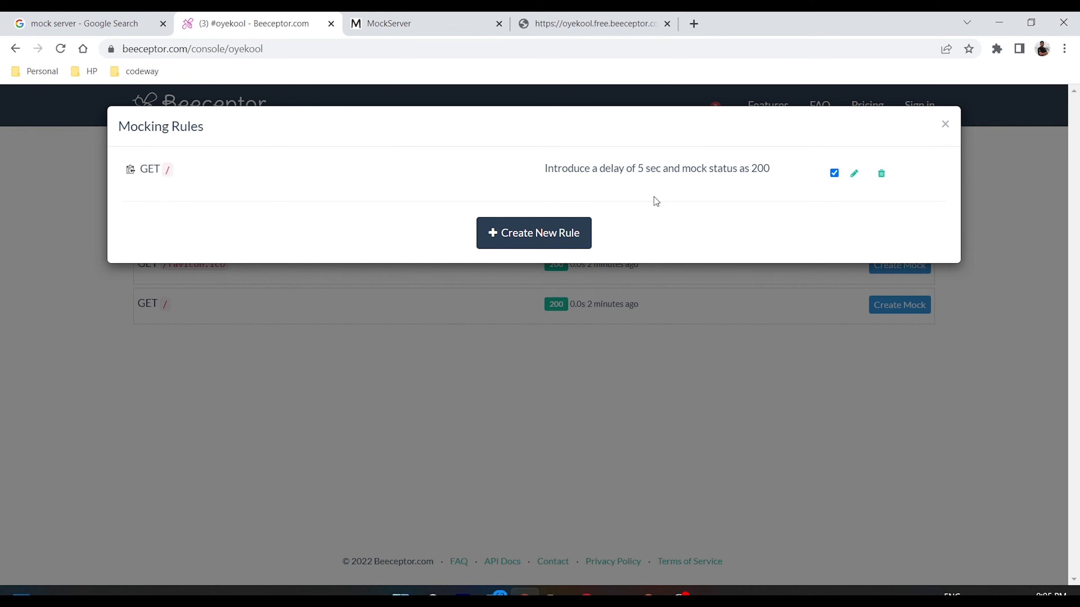
- Switch to Postman, resend the GET request to the oyekool endpoint and open the YouTube link in its response as a new request
click(649, 593)
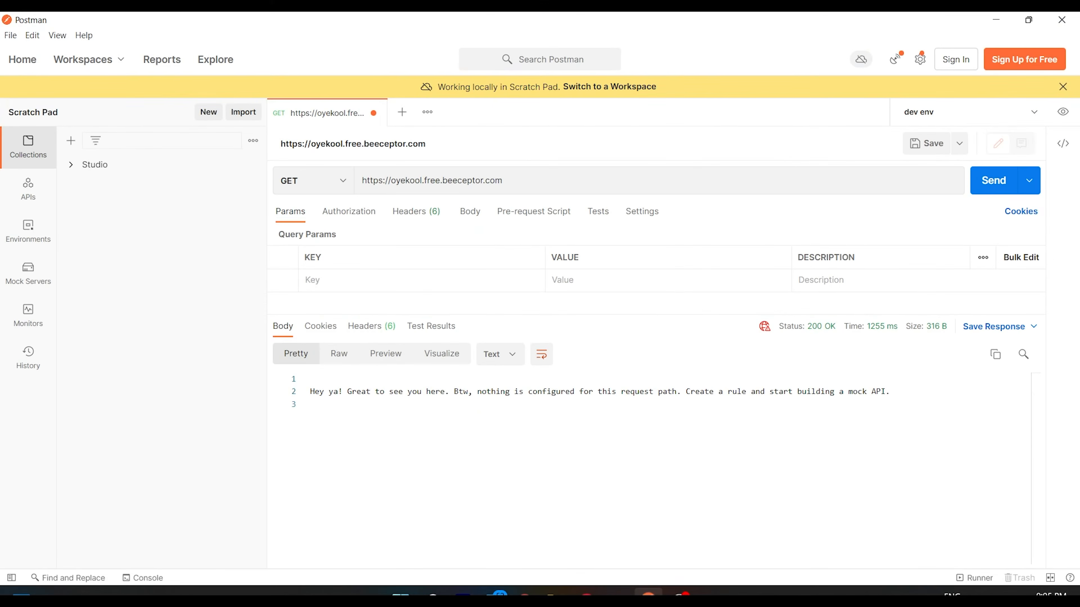
click(997, 192)
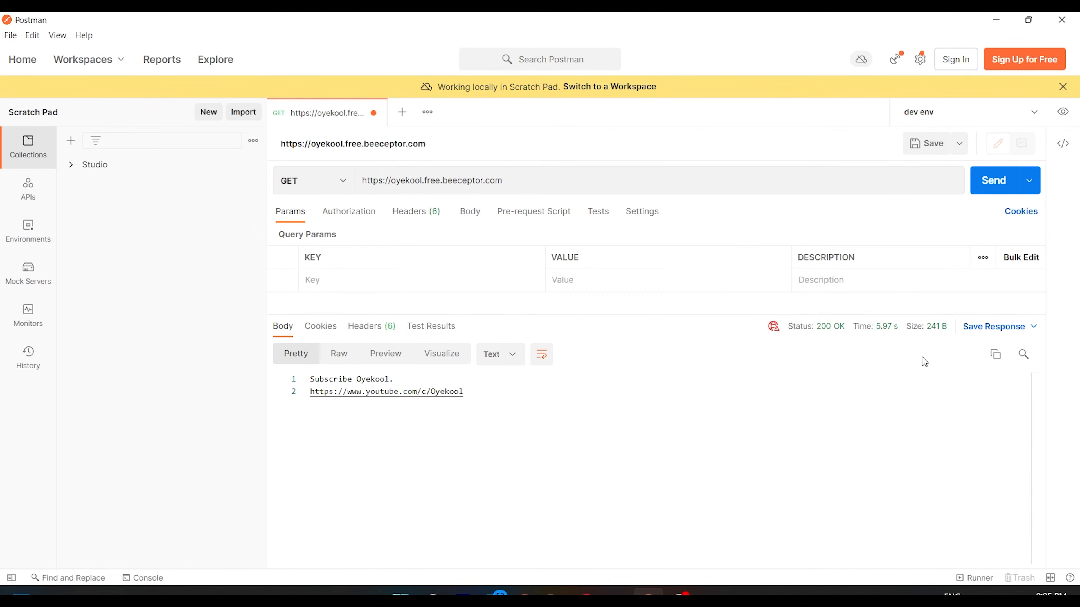
mouse_move(884, 330)
click(362, 392)
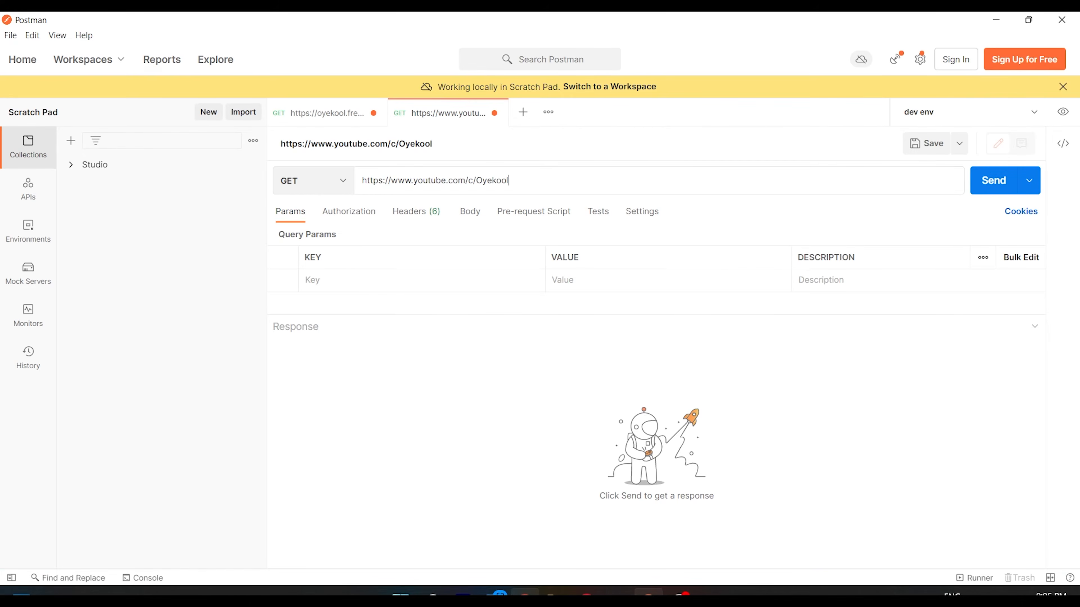
- Back in Beeceptor, start a mock from the earlier unmocked GET / request, with method POST and request path /create_new
click(525, 594)
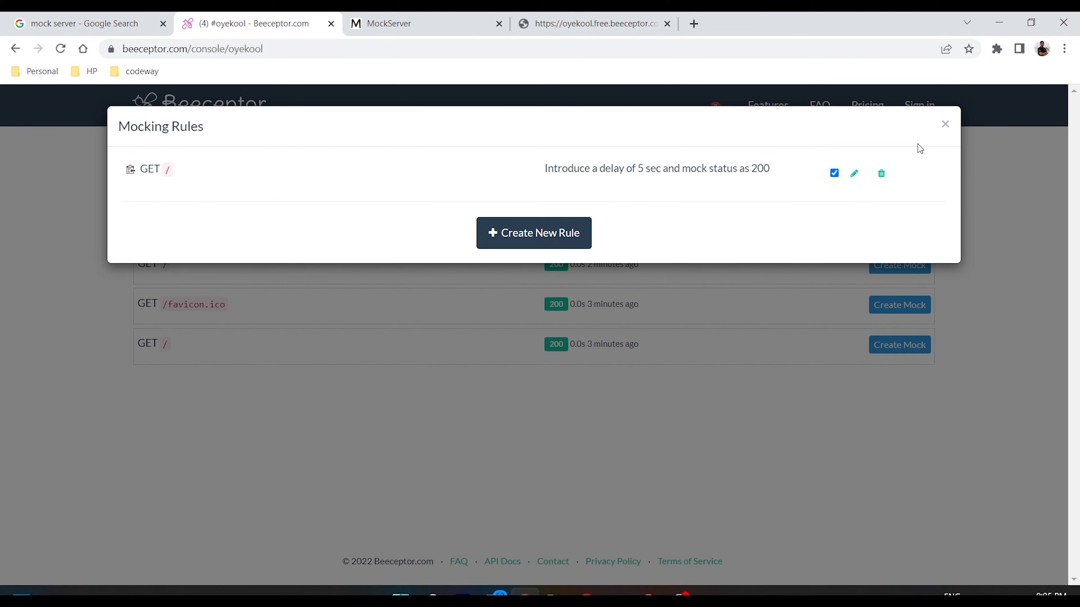
click(945, 124)
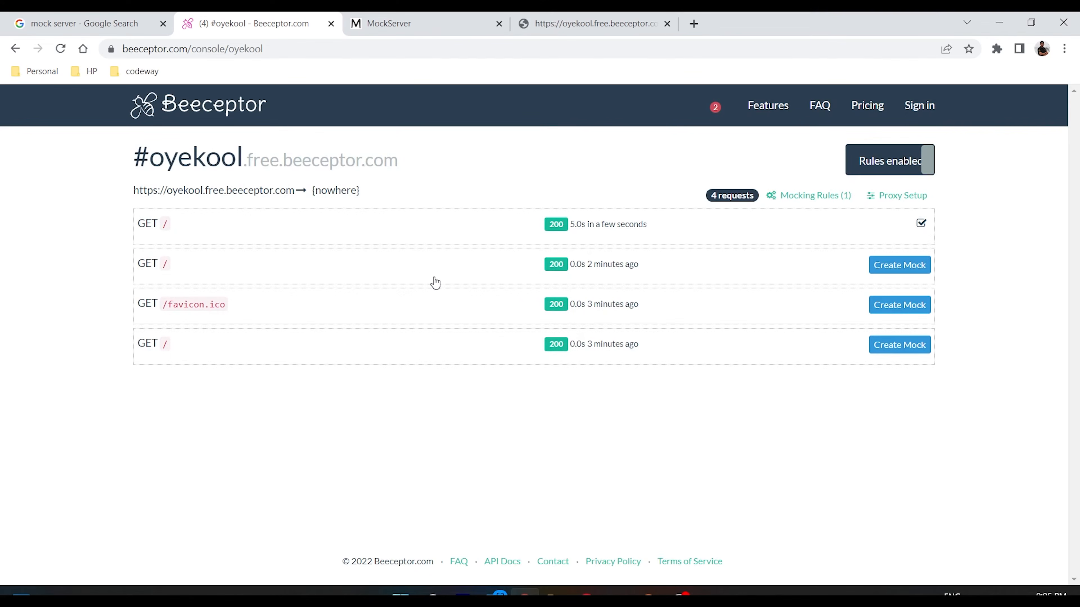
click(876, 270)
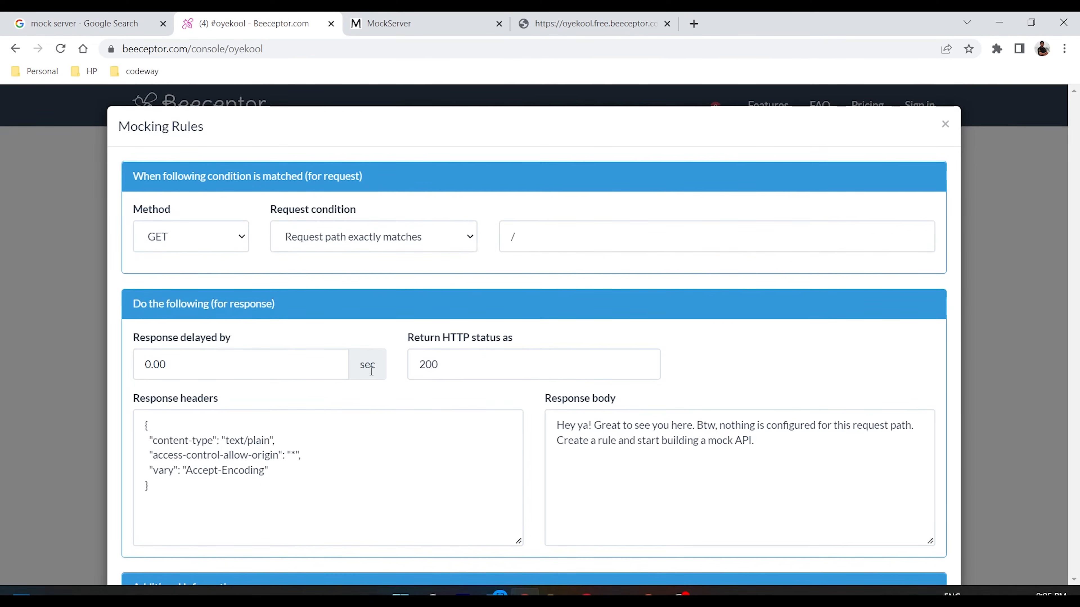
click(226, 230)
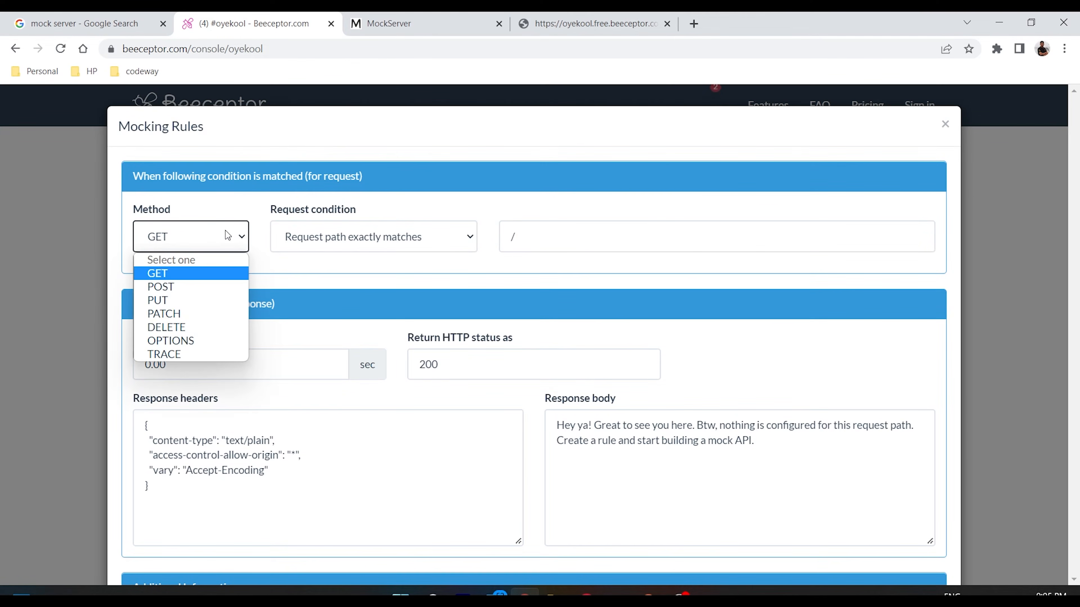
click(178, 284)
click(550, 246)
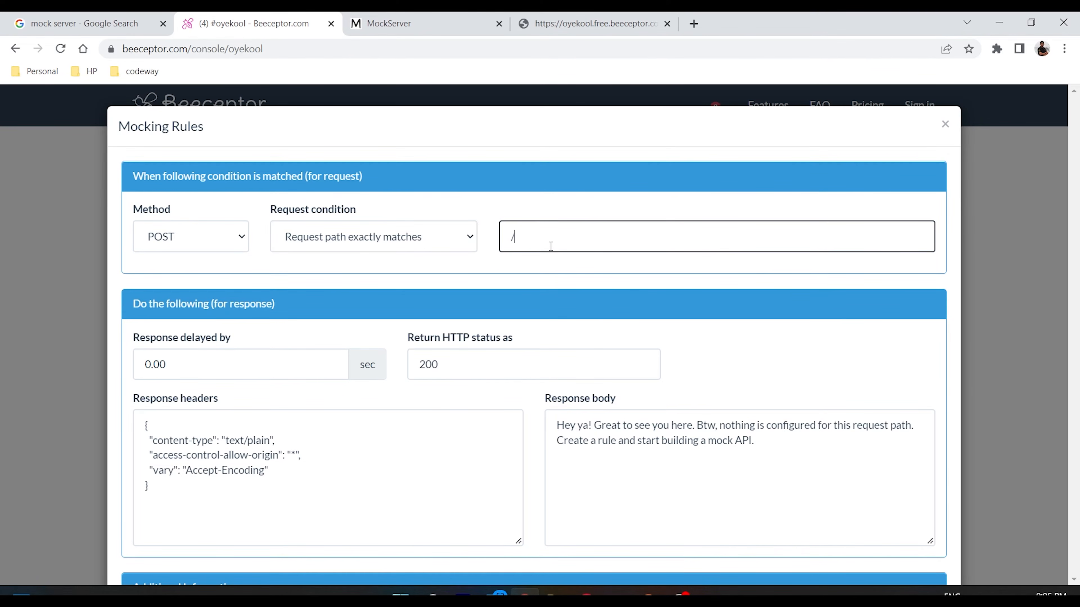
text(createNew)
click(551, 233)
key(BackSpace)
text(_new)
- Replace the POST rule's response body with "Welcome!!" and save the rule
drag(757, 448, 536, 421)
text(Welcome)
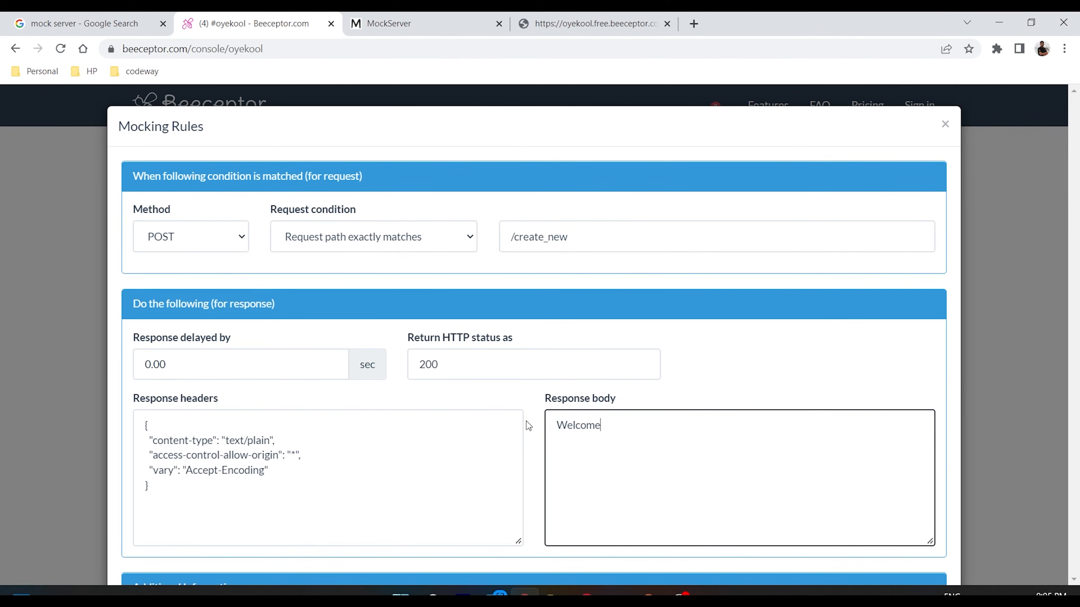
text(!!)
scroll(535, 455, down, 2)
scroll(535, 464, down, 2)
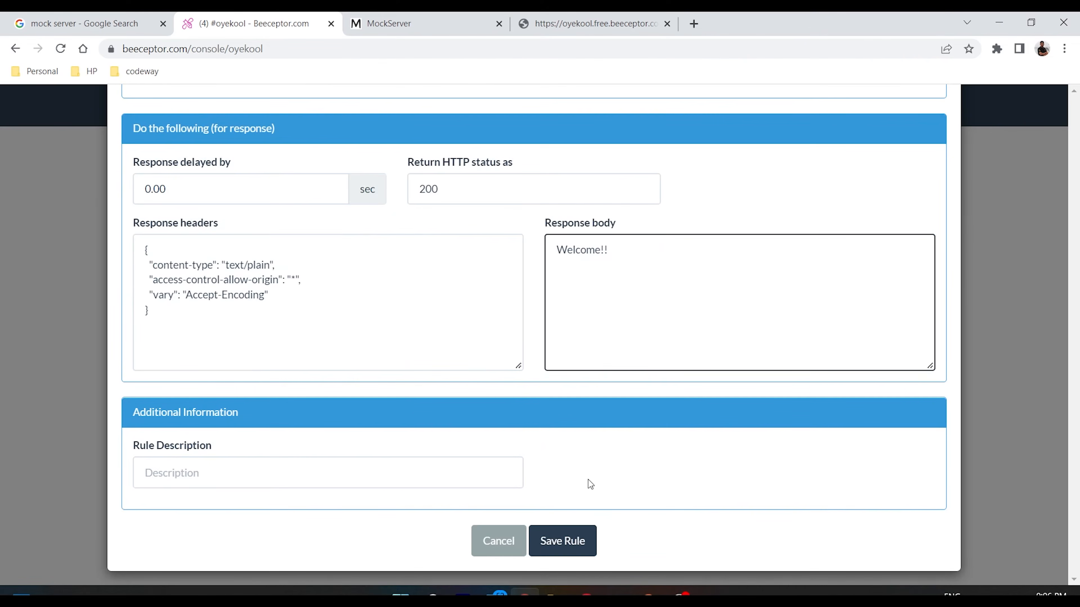
click(562, 540)
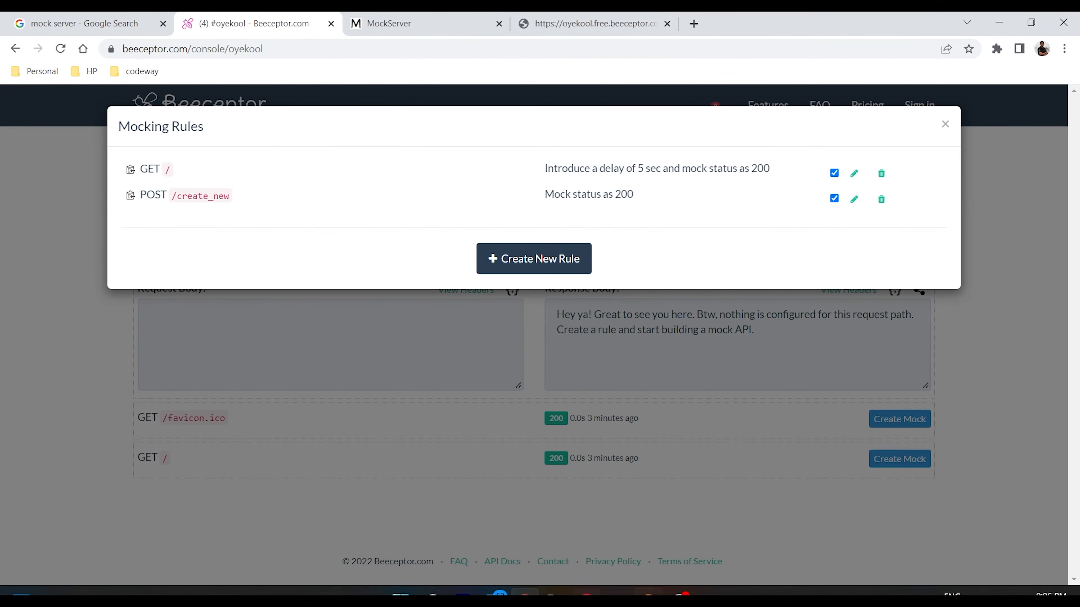
click(648, 593)
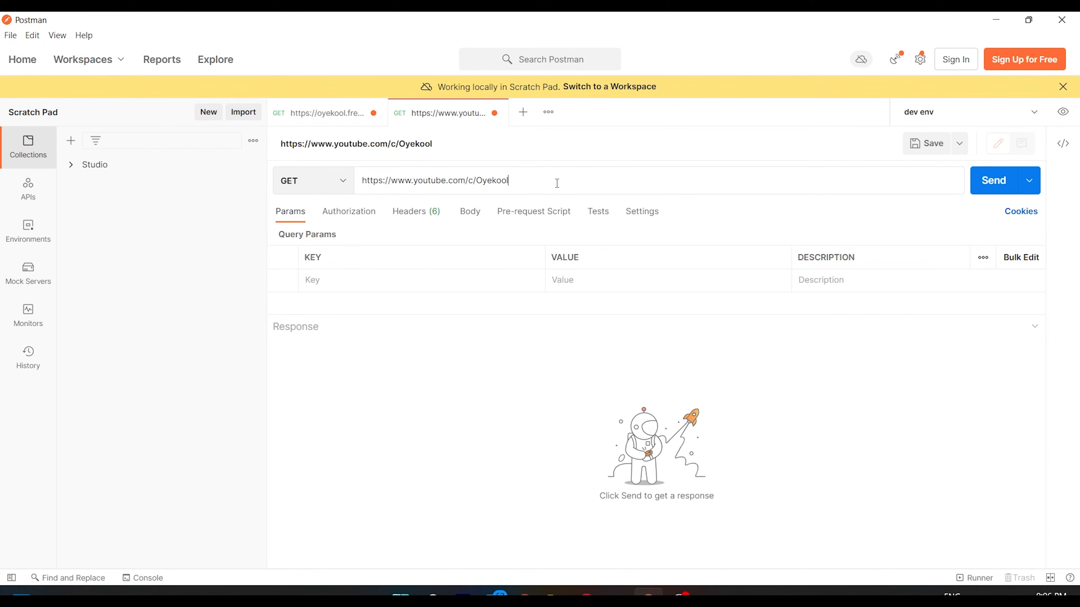
text(eate_new)
click(986, 180)
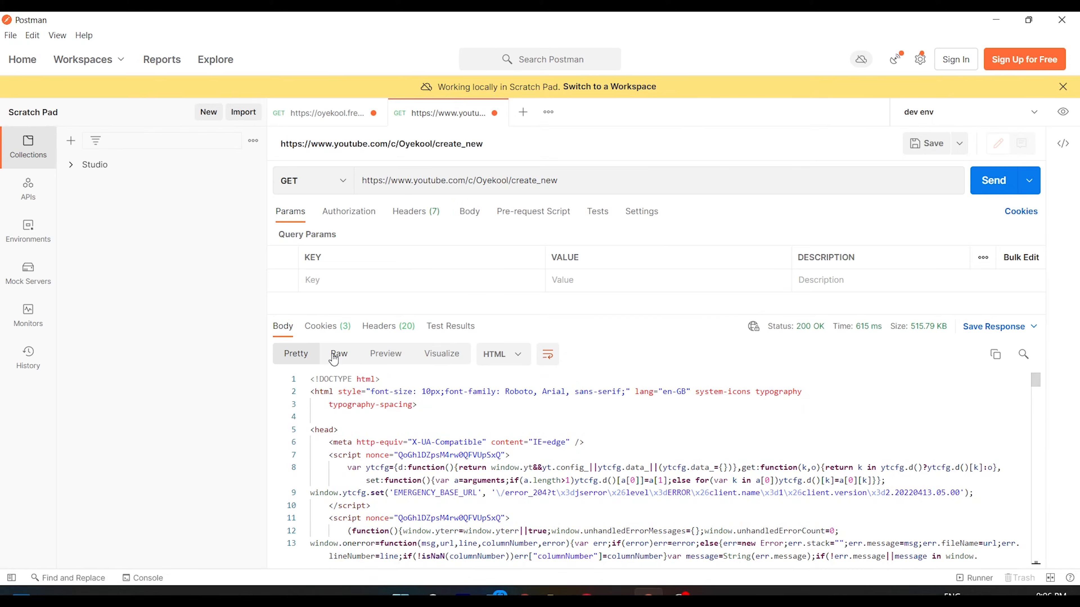
- Examine the response body in the Preview and Pretty views
click(377, 360)
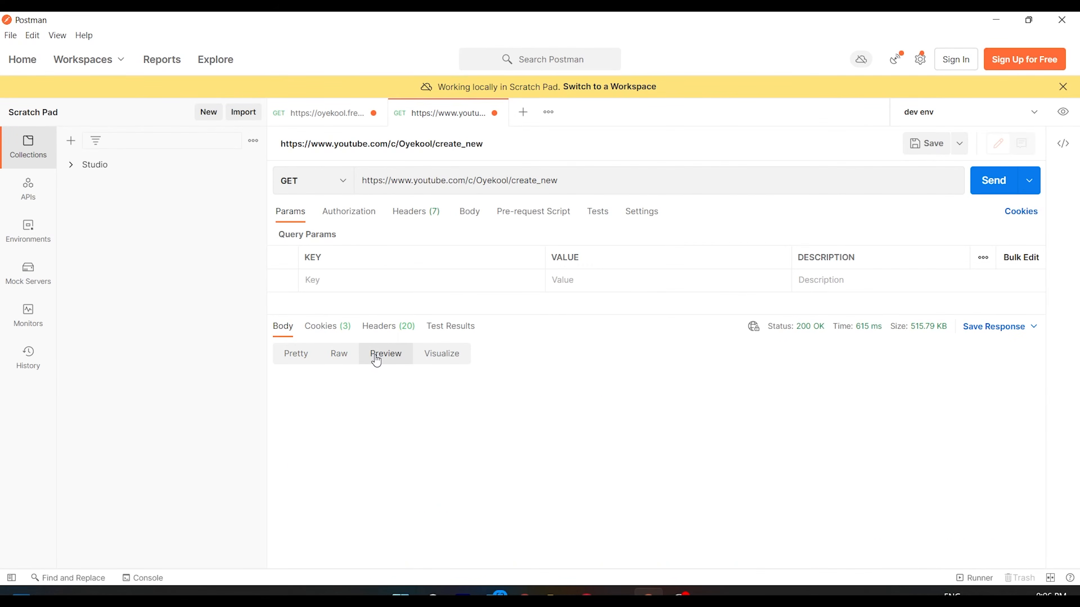
click(346, 358)
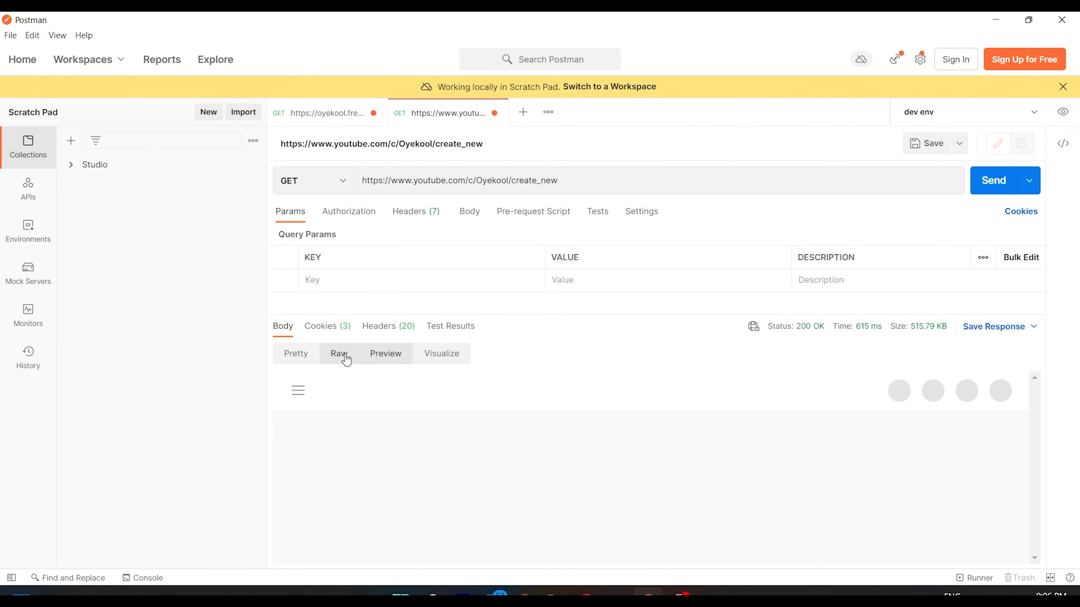
click(295, 358)
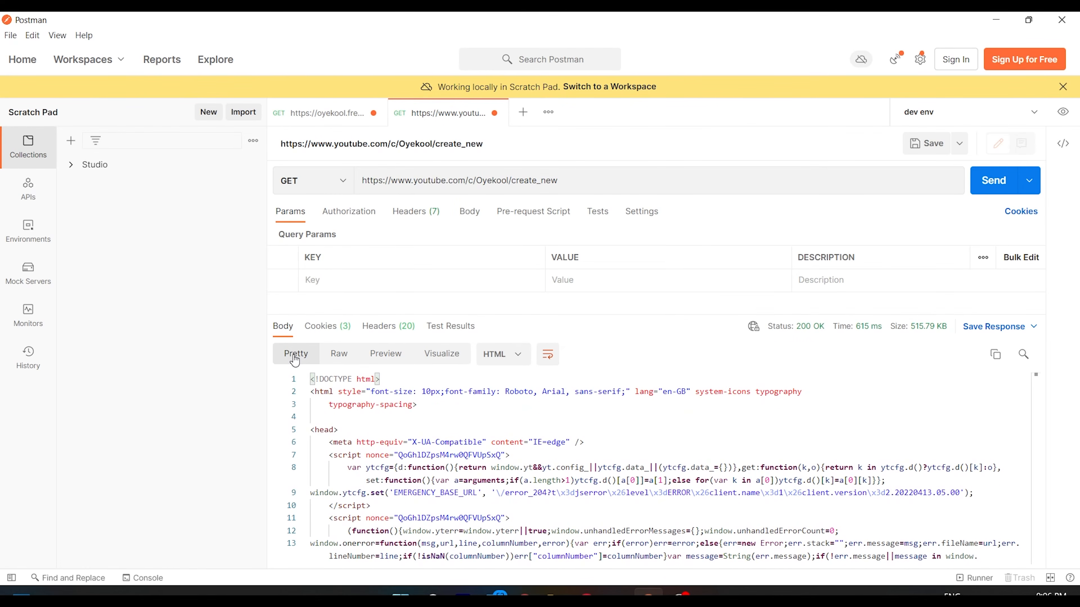
scroll(600, 478, down, 5)
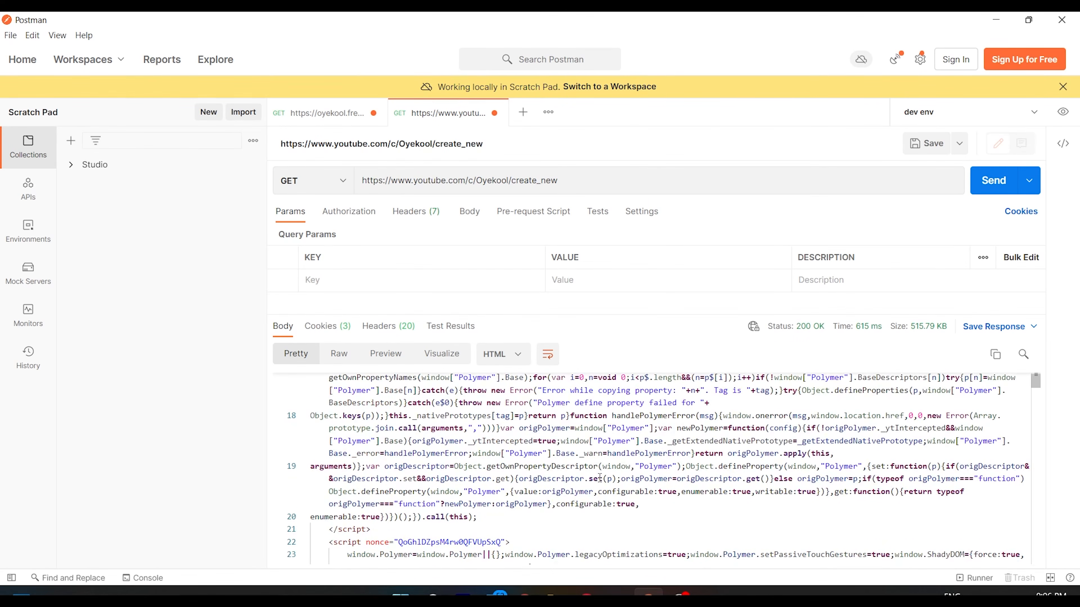
scroll(600, 478, up, 5)
- Change the create_new request's method to POST and send it again
click(335, 188)
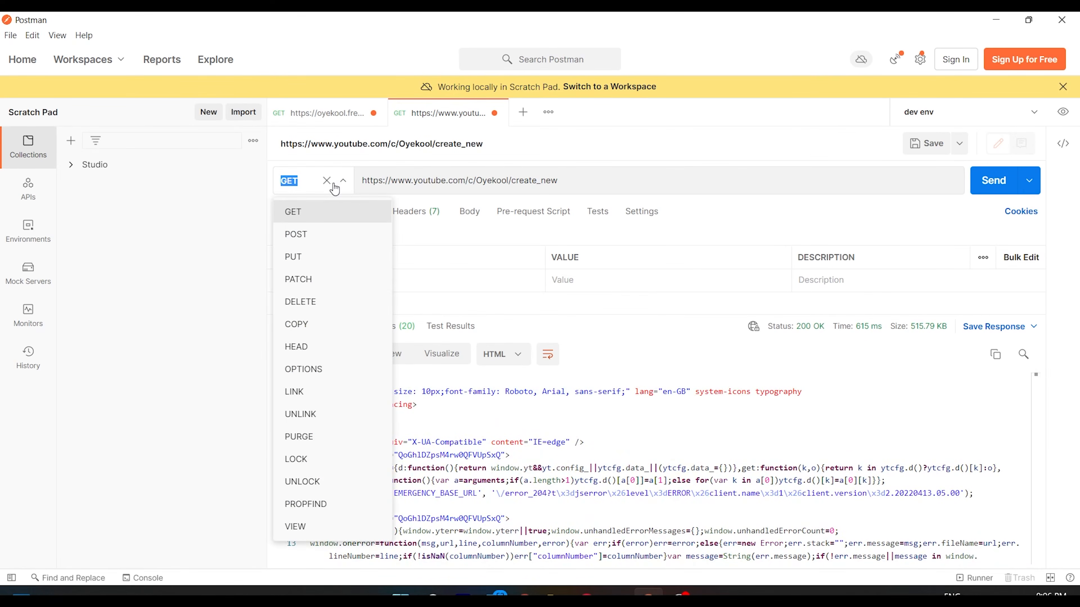
click(307, 243)
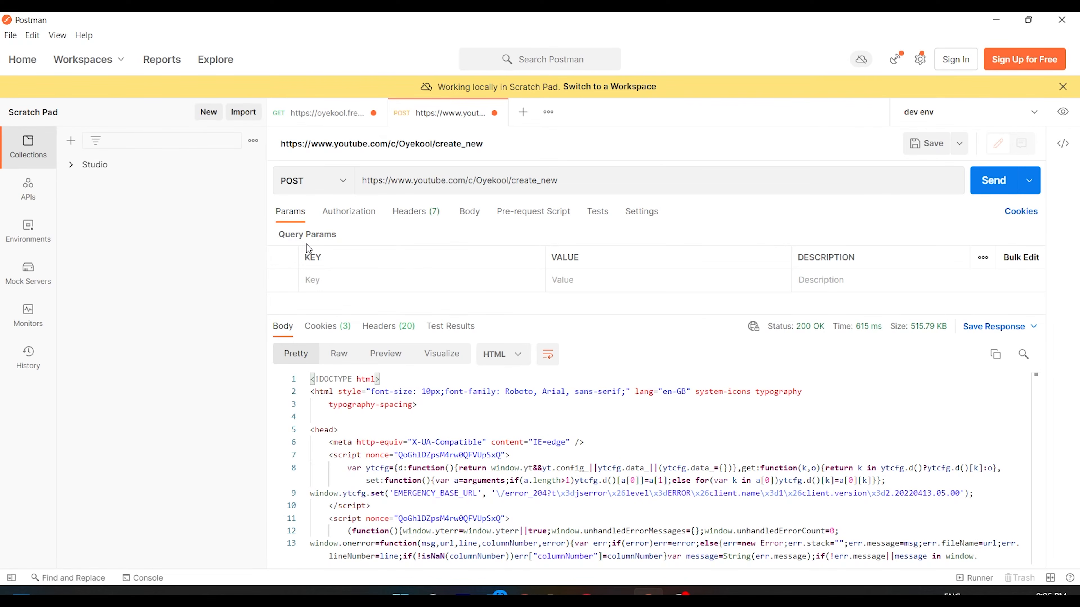
click(1004, 190)
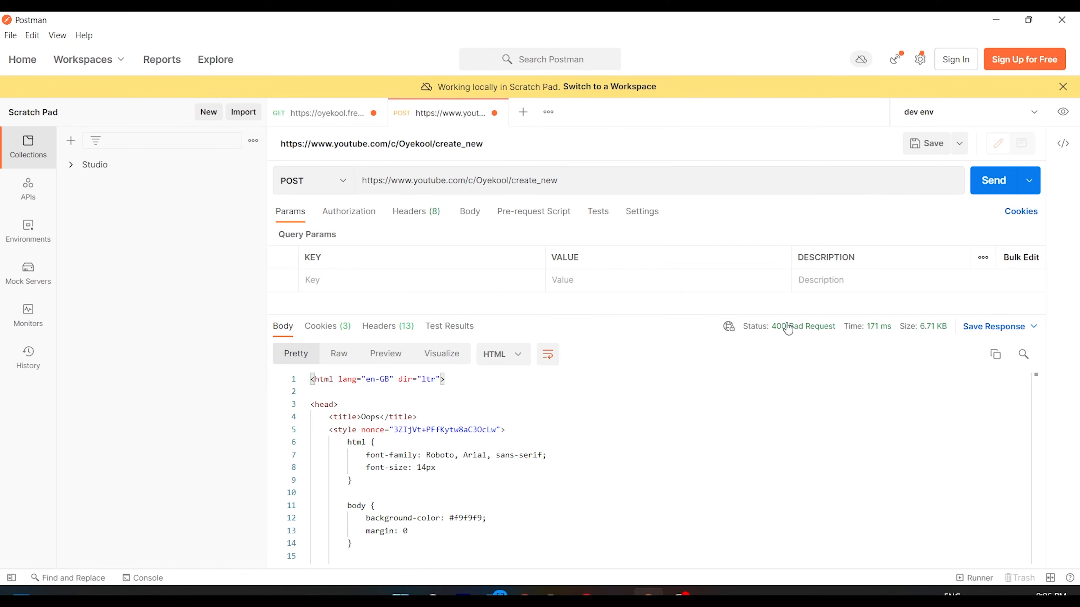
- Compare the Postman request with the mocking rules in the Beeceptor console in the browser, and close the rules list
click(430, 362)
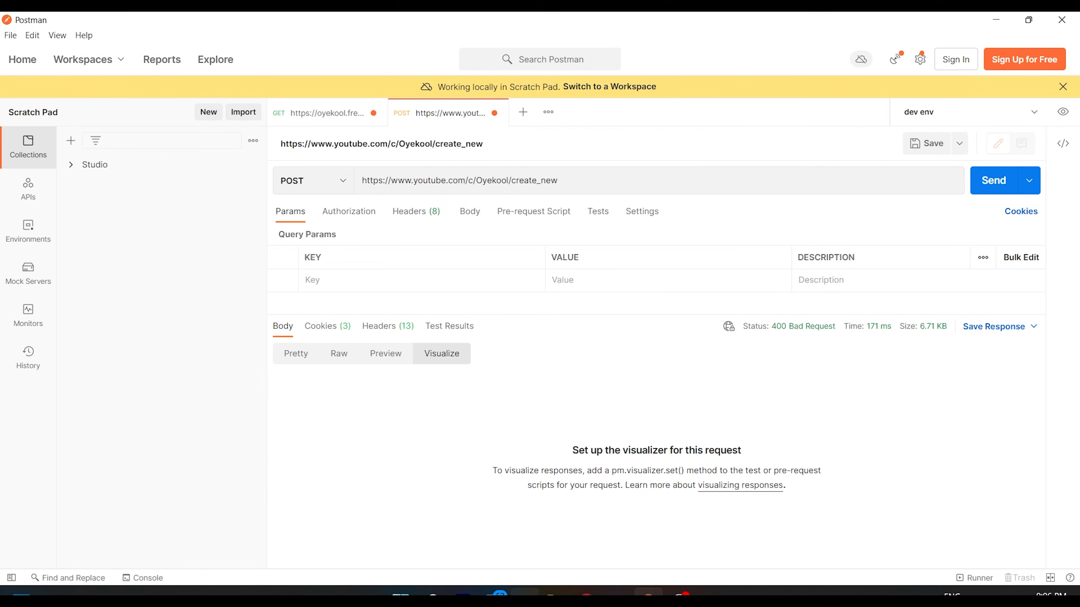
click(525, 595)
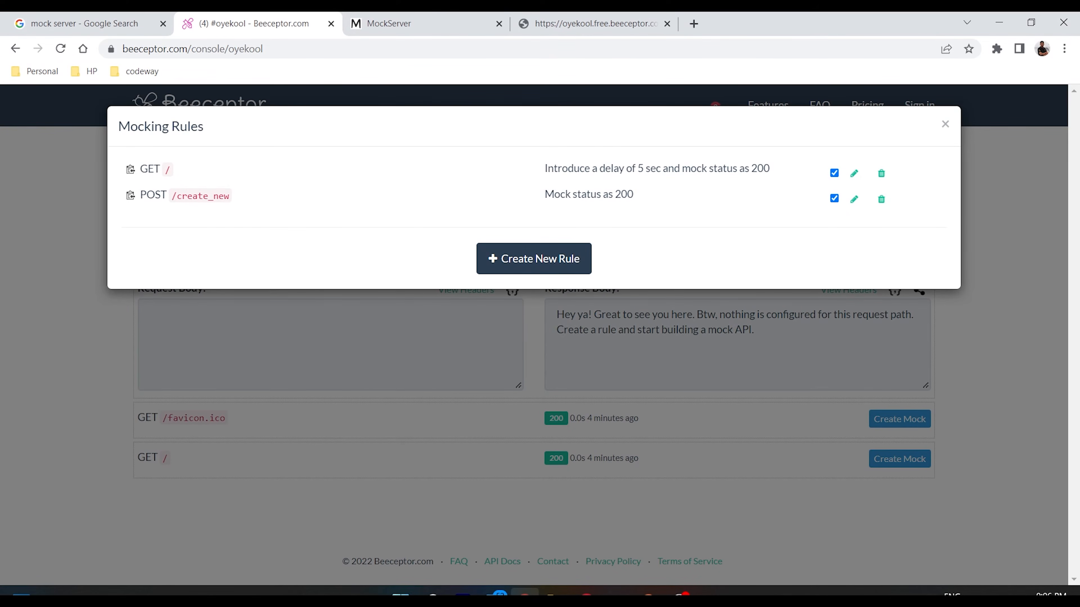
click(649, 594)
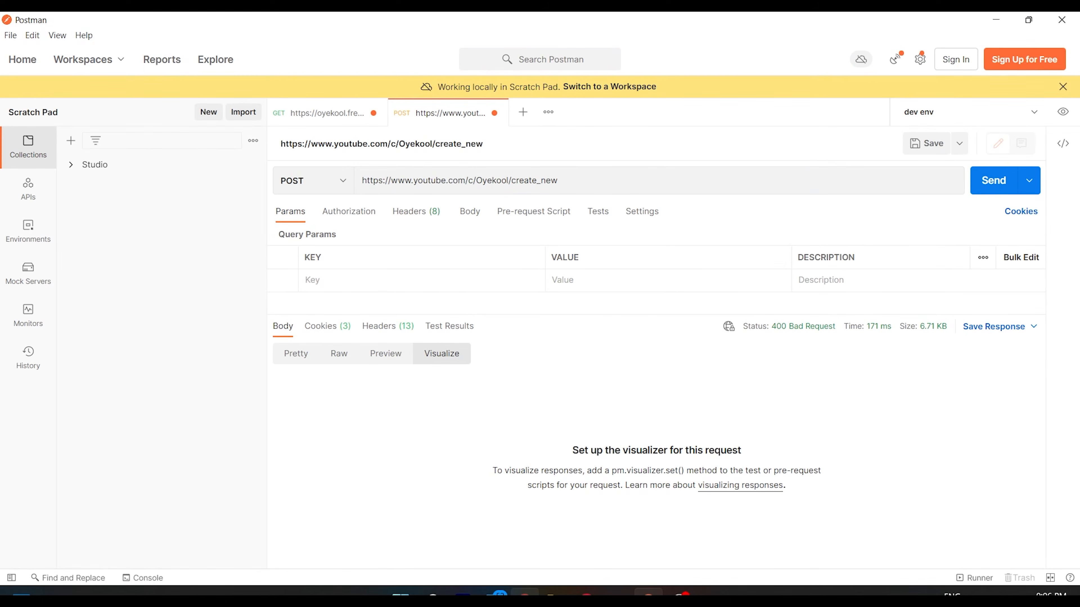
click(525, 594)
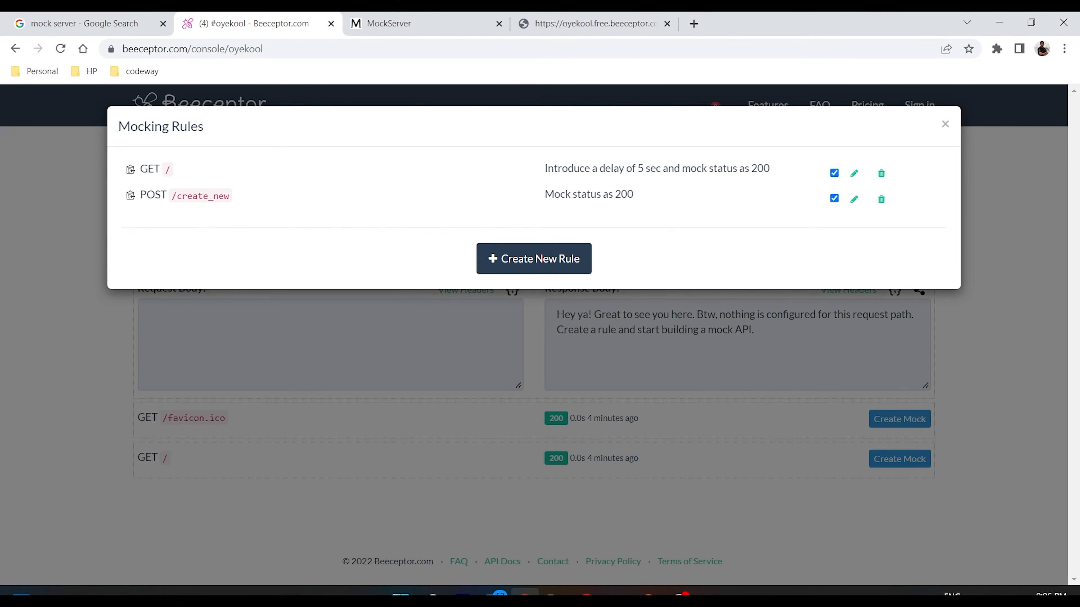
click(945, 124)
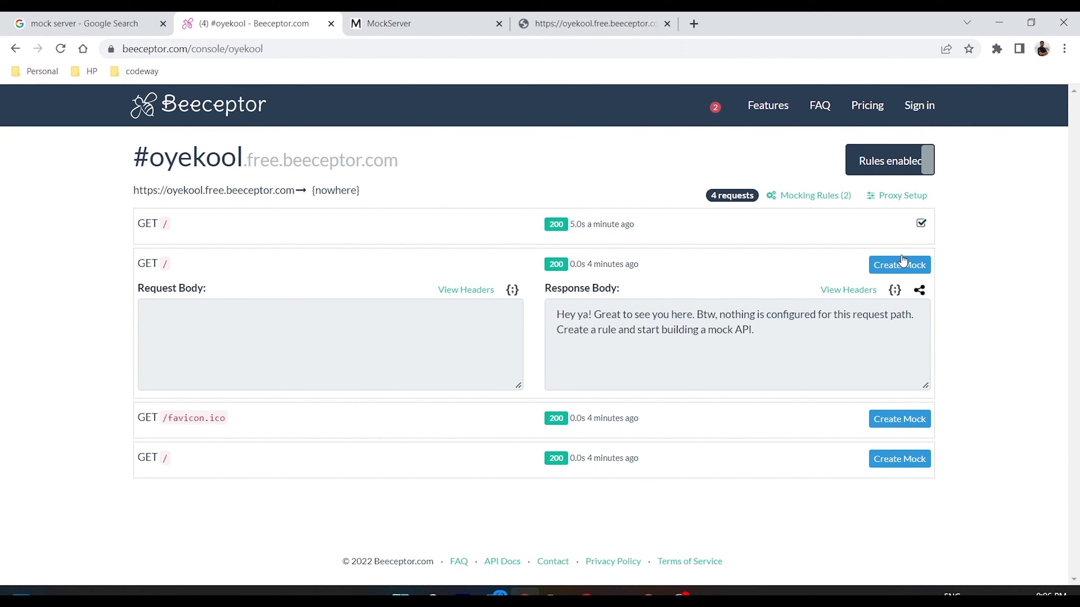
click(896, 266)
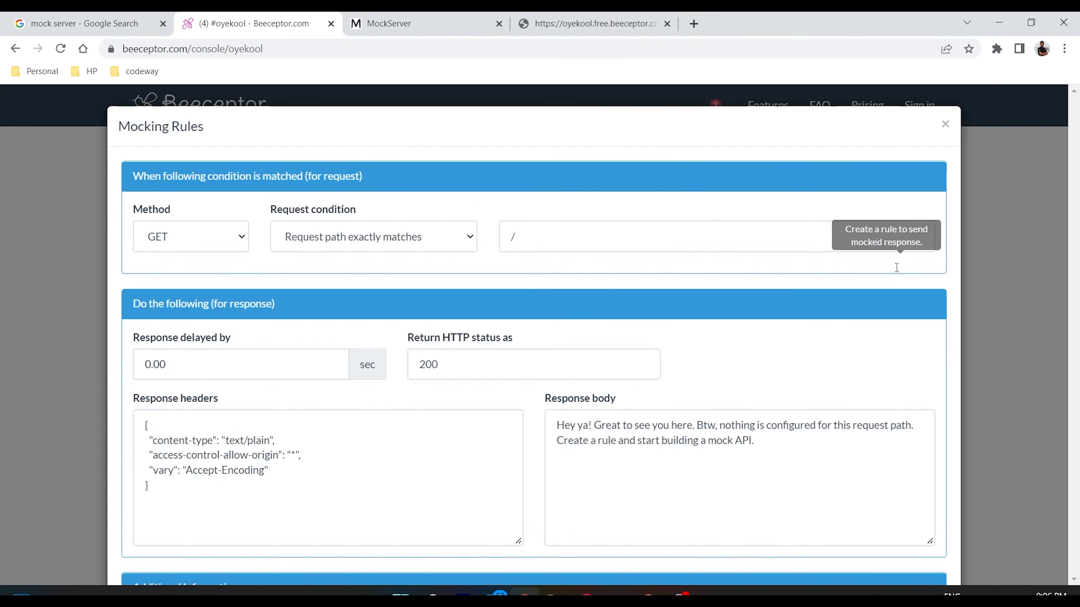
scroll(572, 353, down, 3)
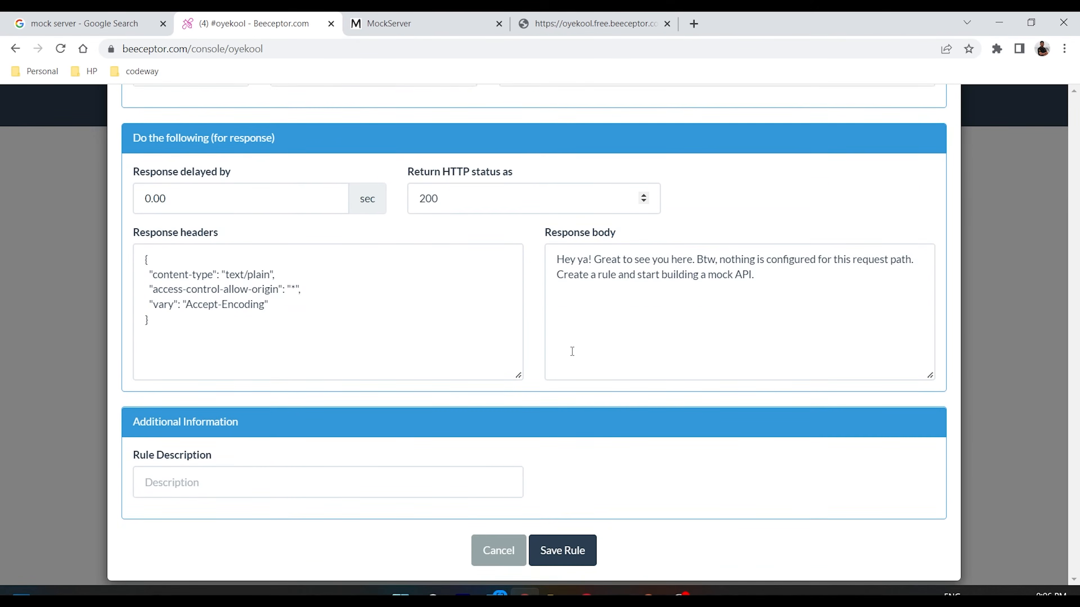
key(Escape)
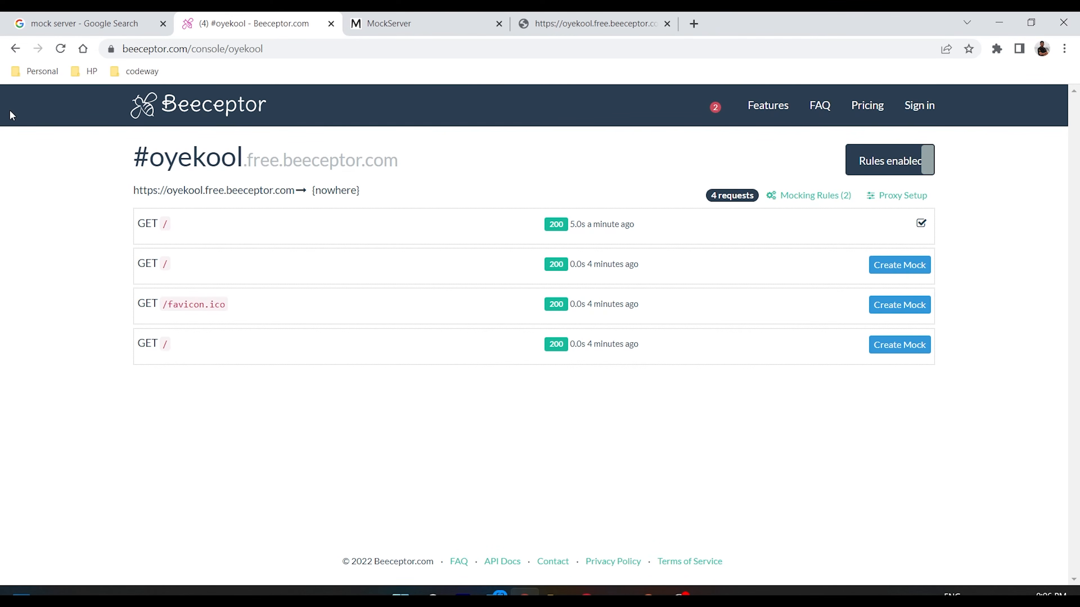
click(61, 48)
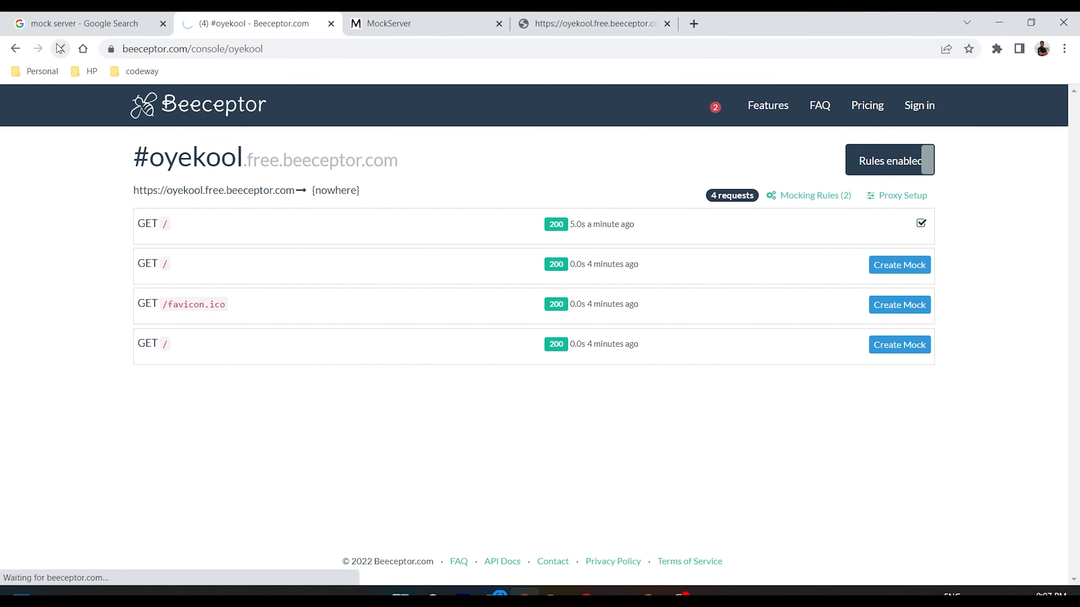
key(alt+Tab)
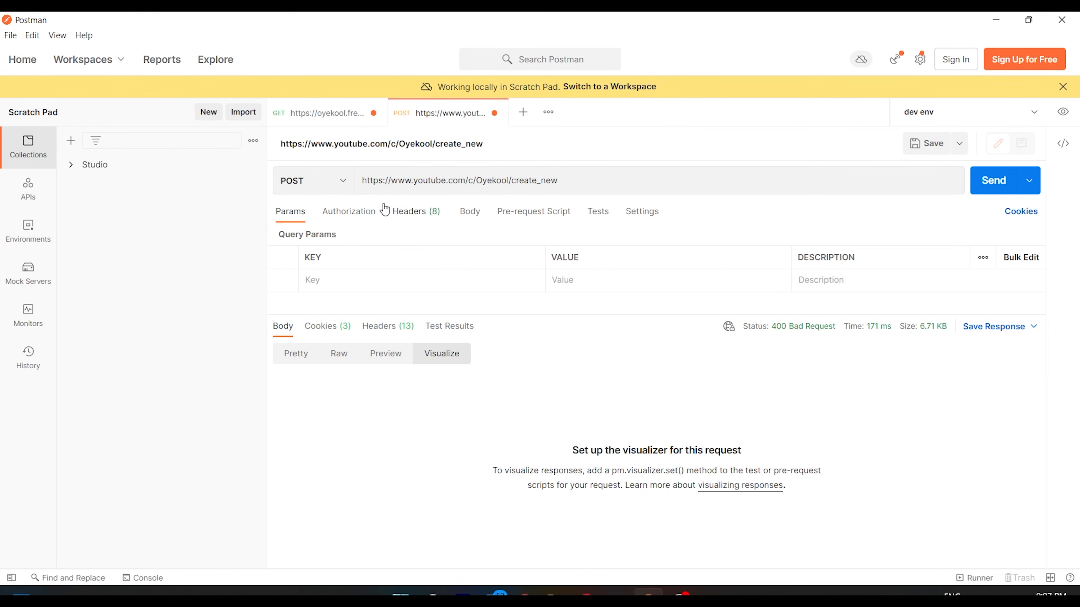
click(374, 182)
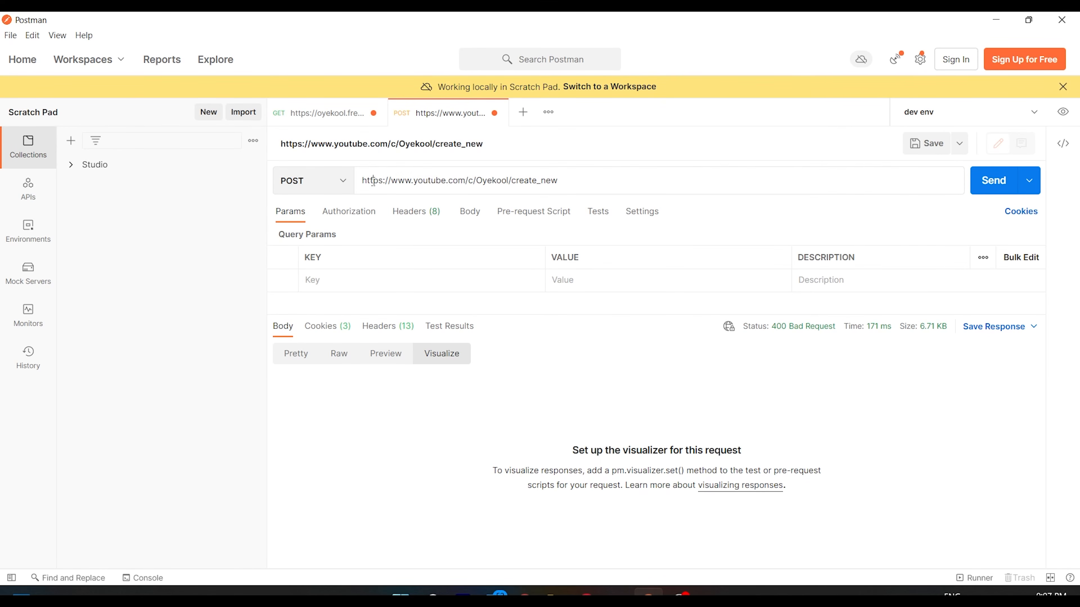
click(320, 114)
click(552, 183)
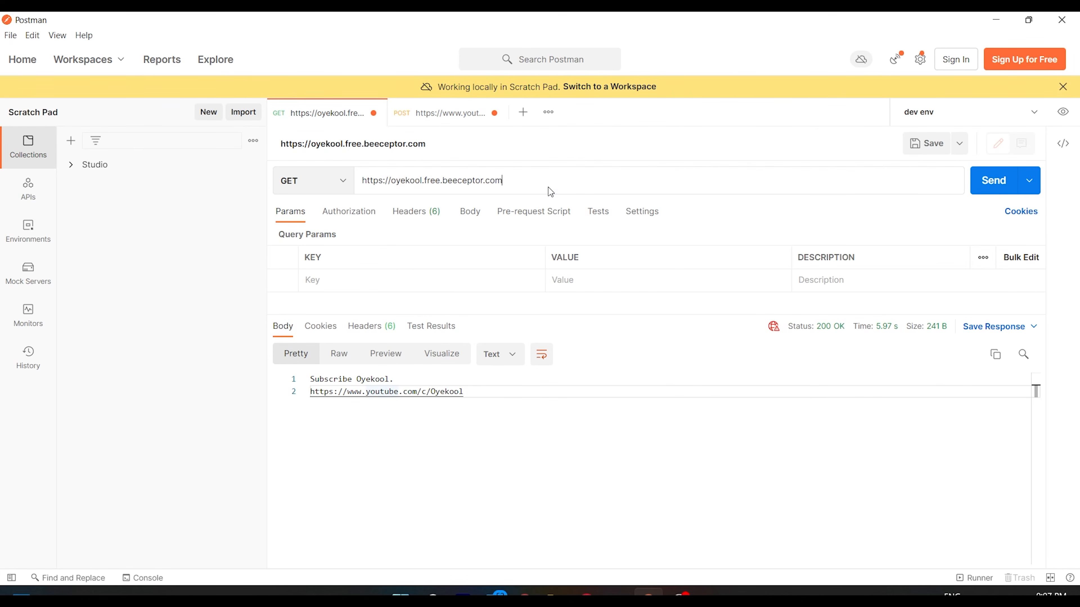
text(cret)
key(BackSpace)
text(ate_new)
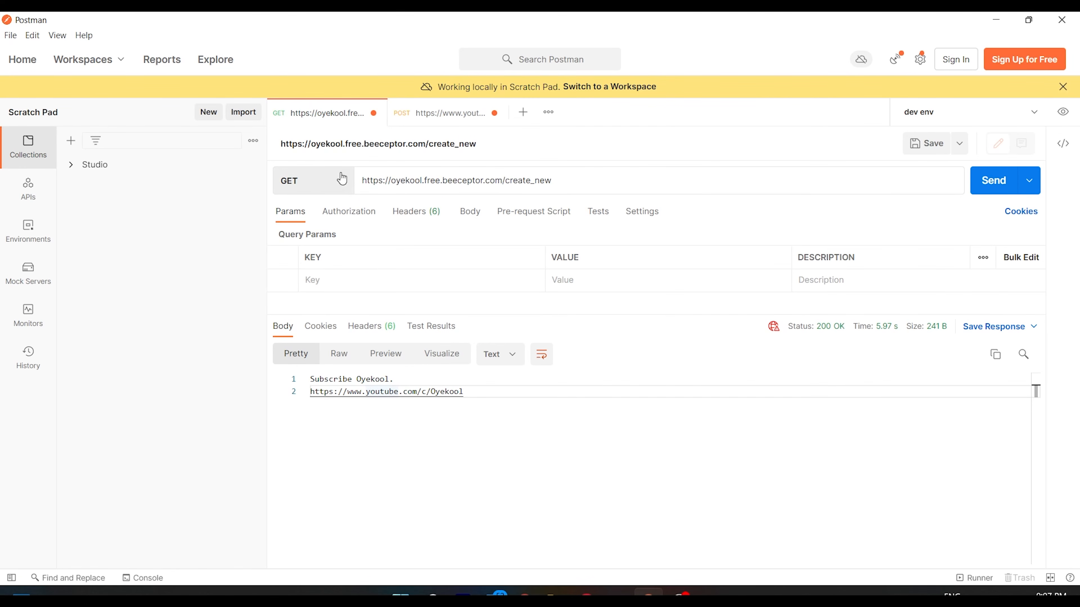
click(979, 181)
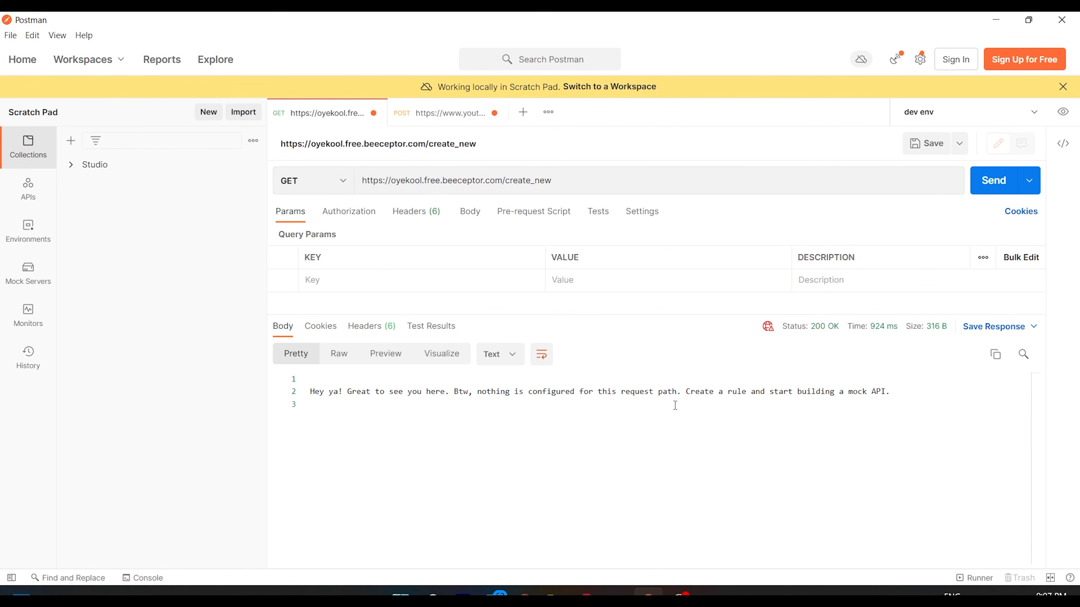
- Change the Beeceptor create_new request's method to POST and send it
click(342, 190)
click(304, 241)
click(988, 181)
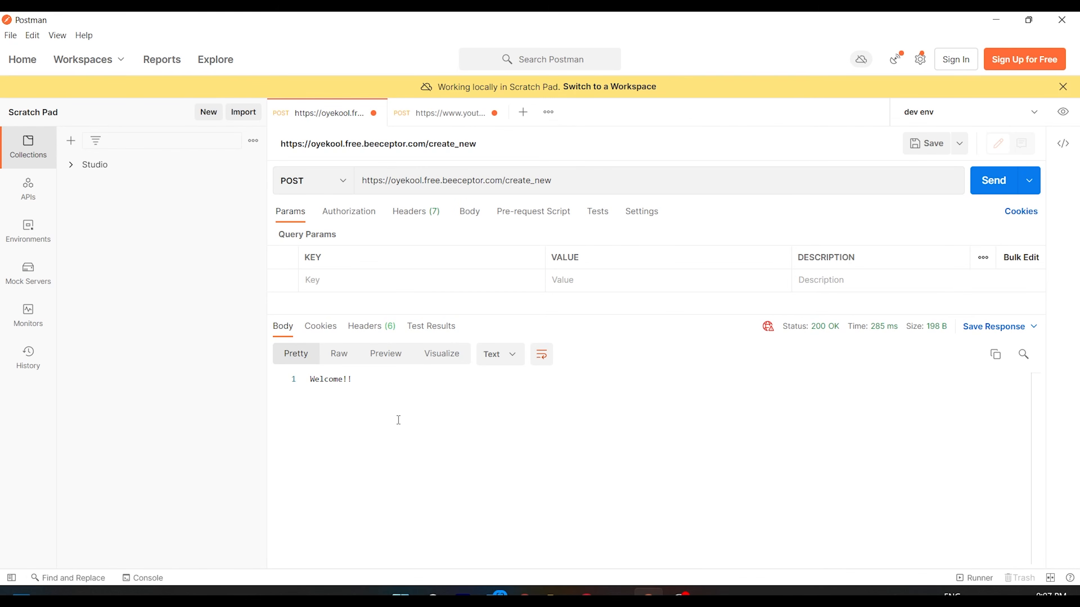